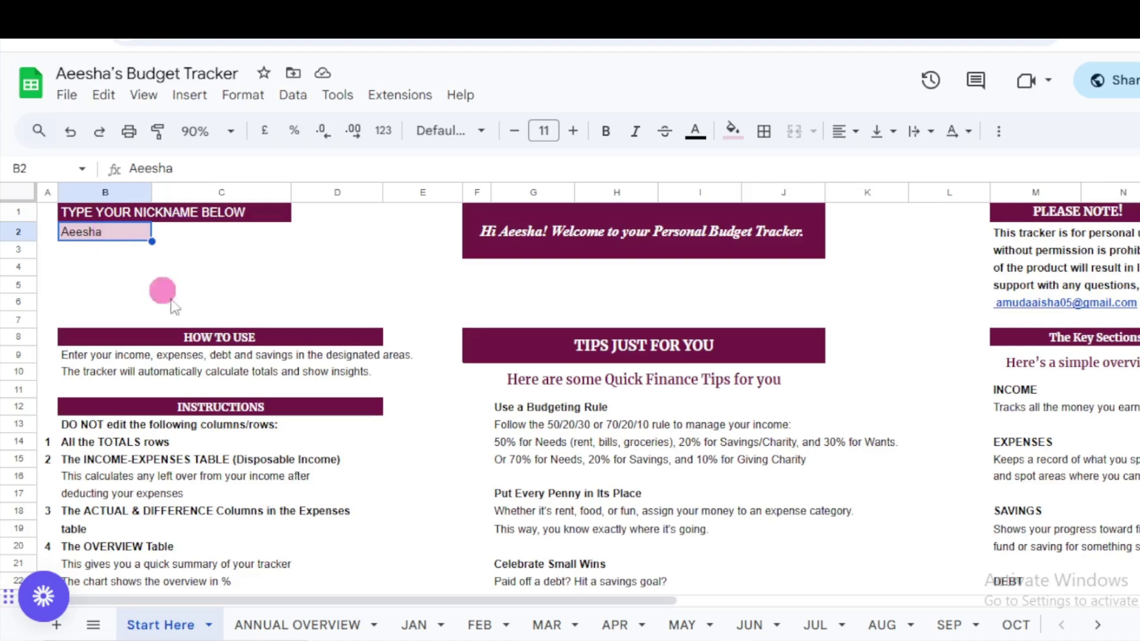
- Open the JAN sheet and set its zoom to 50%
left_click(414, 628)
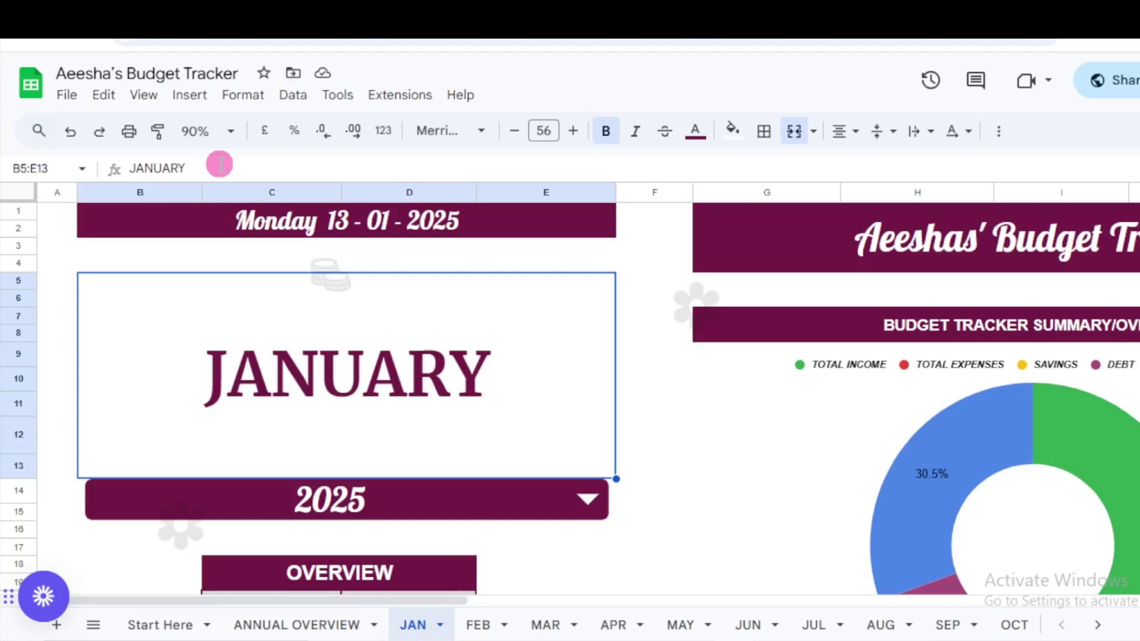
left_click(220, 129)
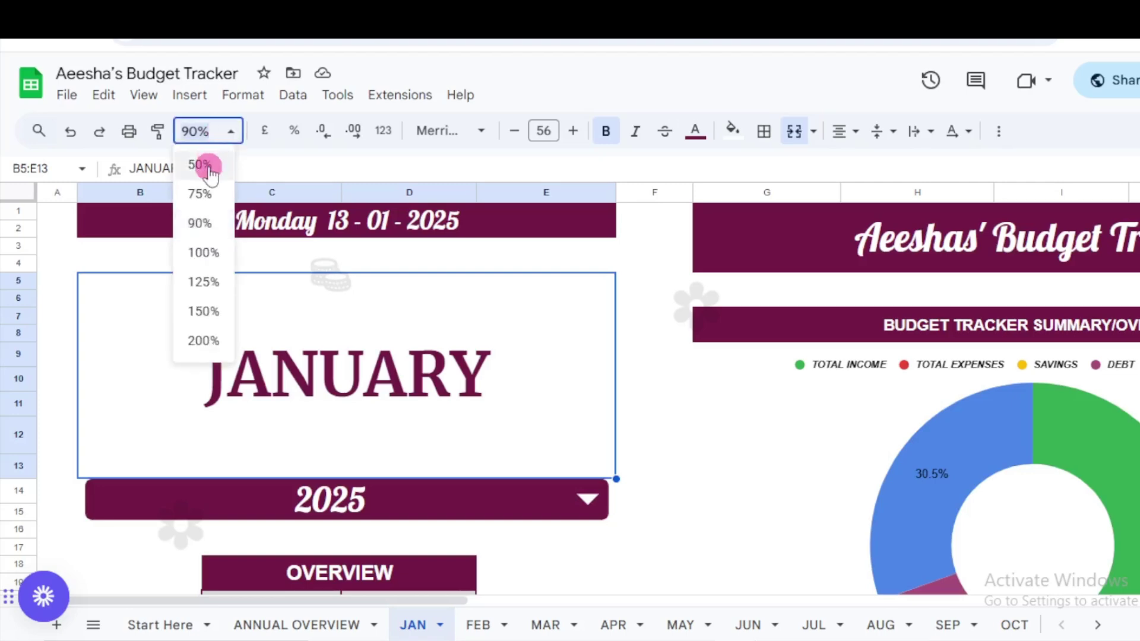
left_click(202, 165)
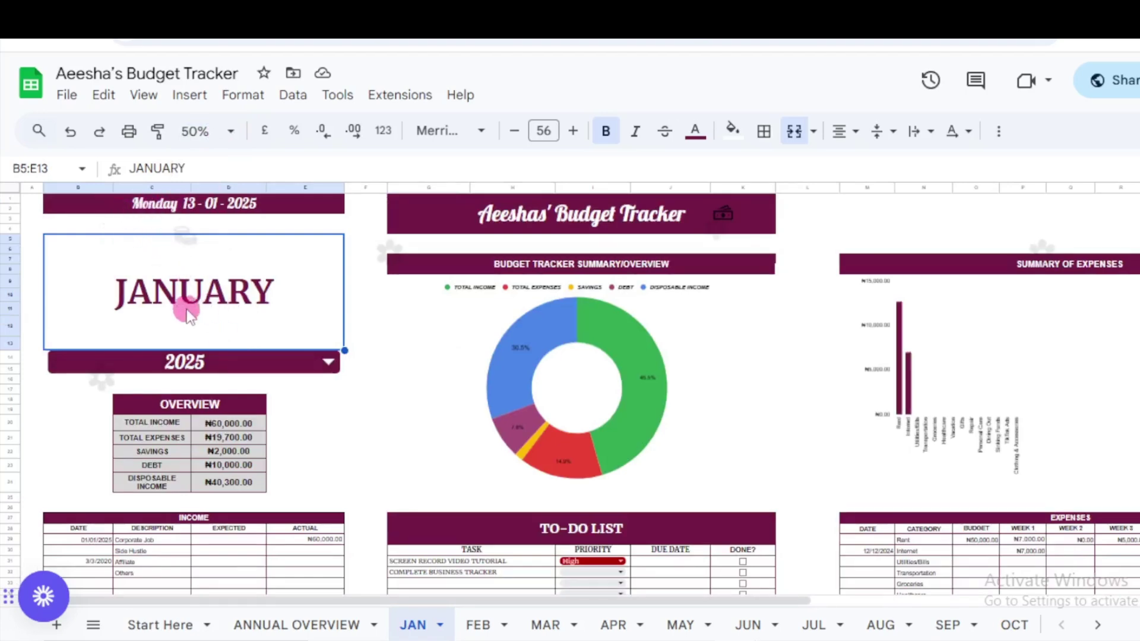
- Choose 2025 as the year below the JANUARY heading and return the sheet's zoom to 90%
left_click(188, 371)
left_click(104, 427)
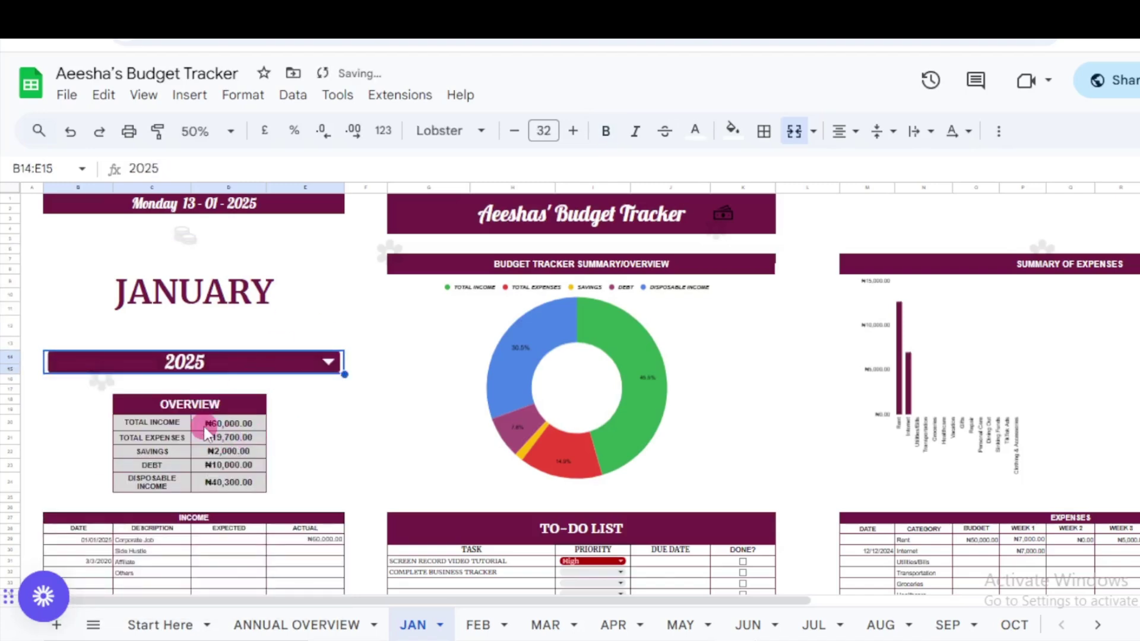
scroll(204, 426, "down", 1)
left_click(205, 131)
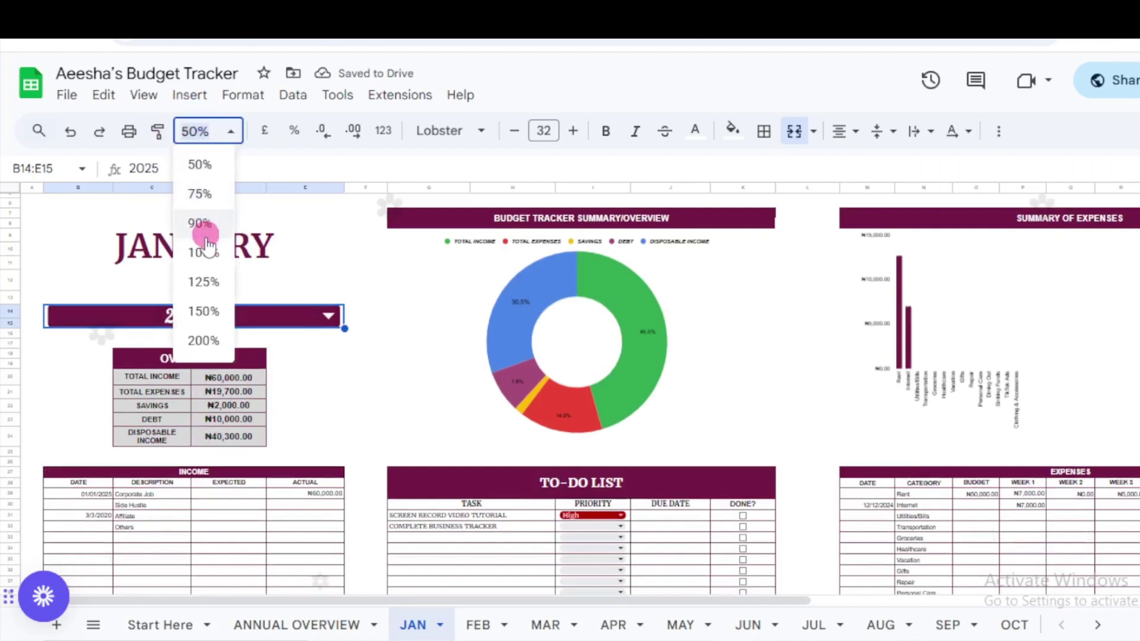
key("Return")
scroll(354, 448, "down", 3)
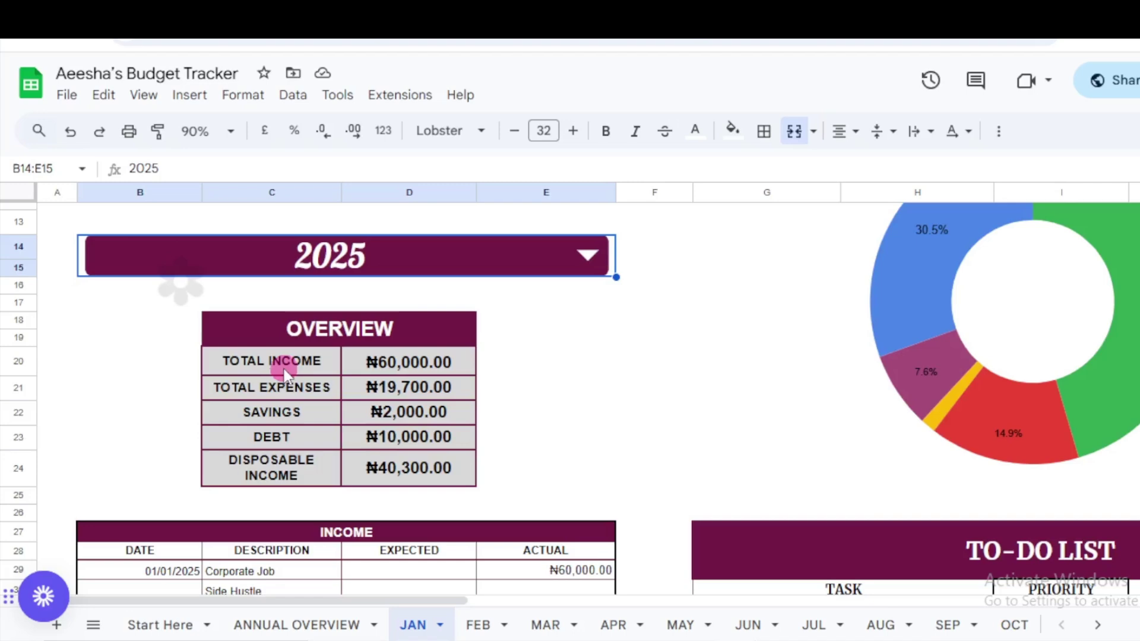
- Examine the INCOME table's date, description, expected and actual columns and the formula in its TOTAL row
scroll(284, 369, "down", 4)
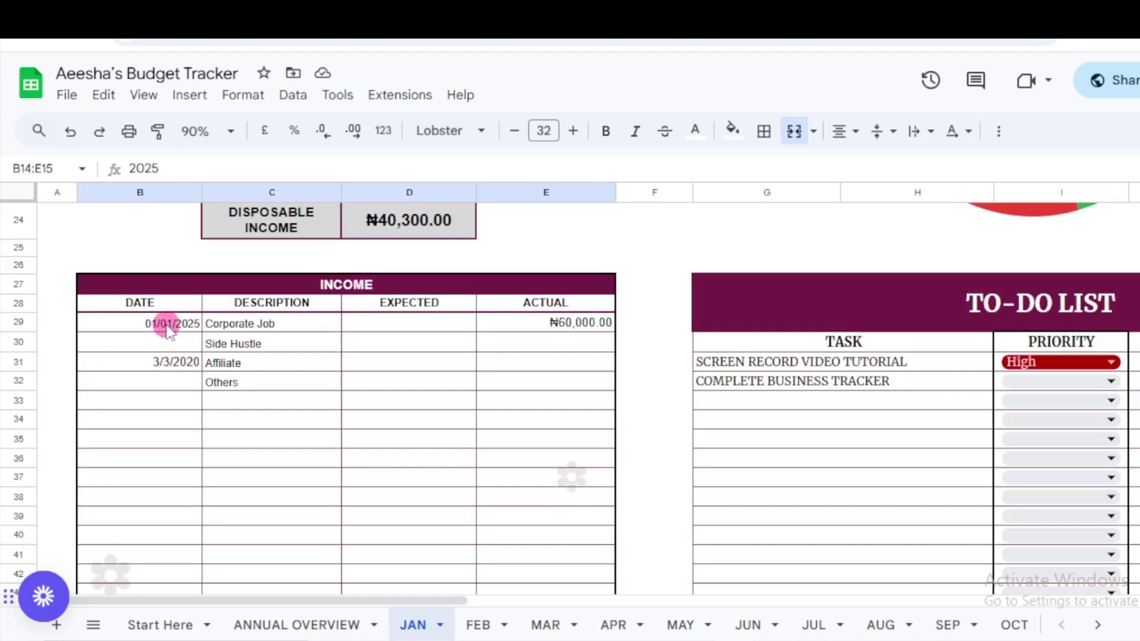
double_click(187, 324)
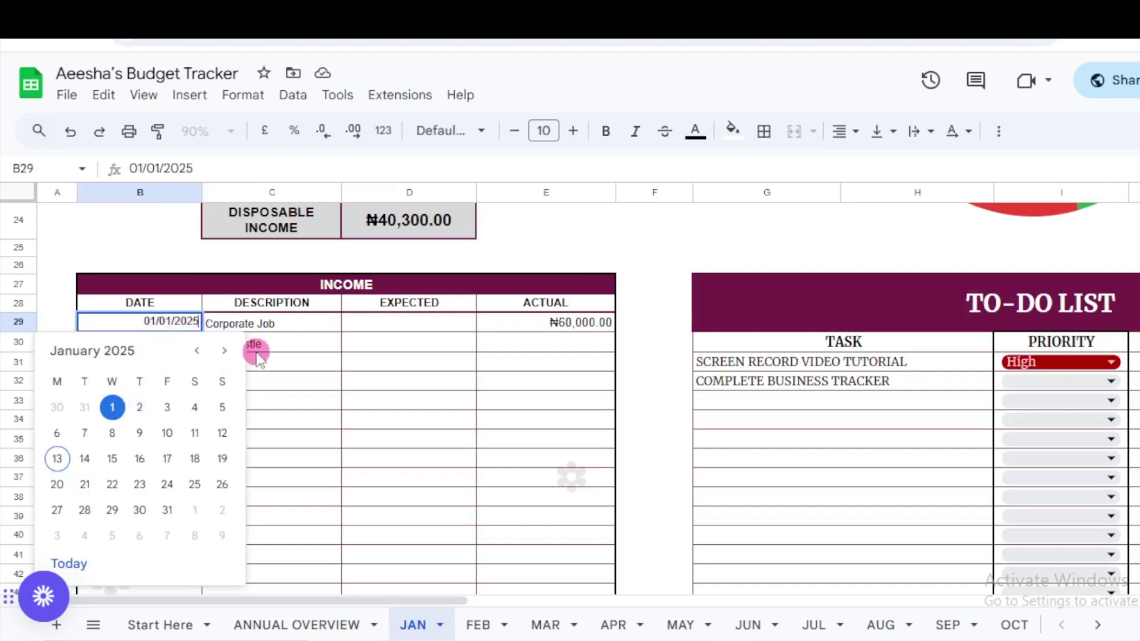
left_click(300, 339)
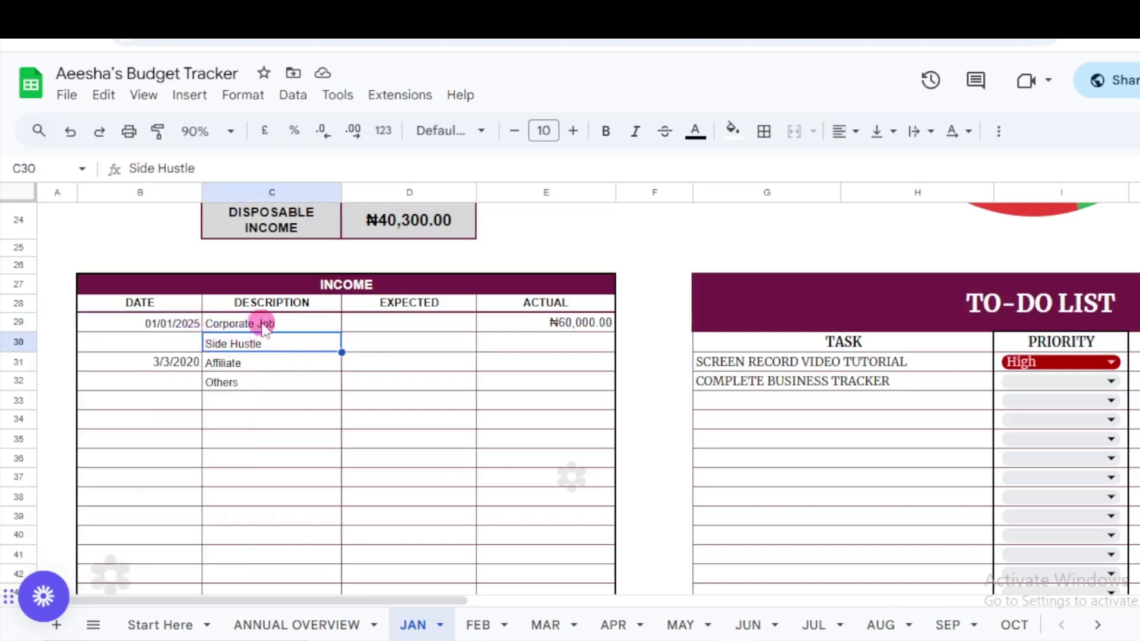
left_click(424, 321)
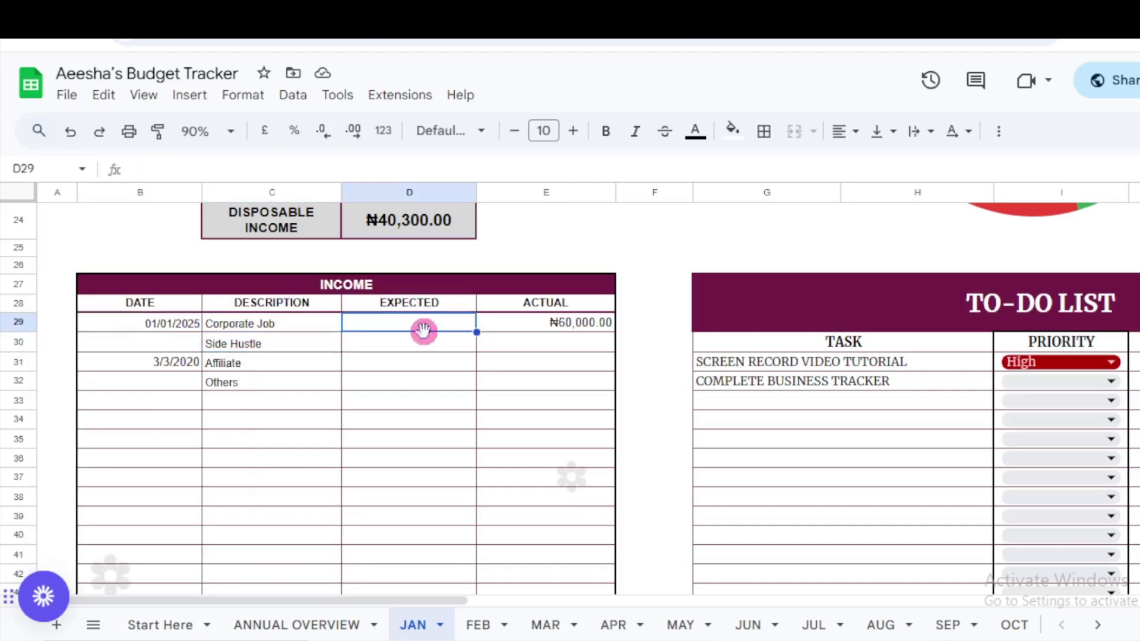
left_click(571, 325)
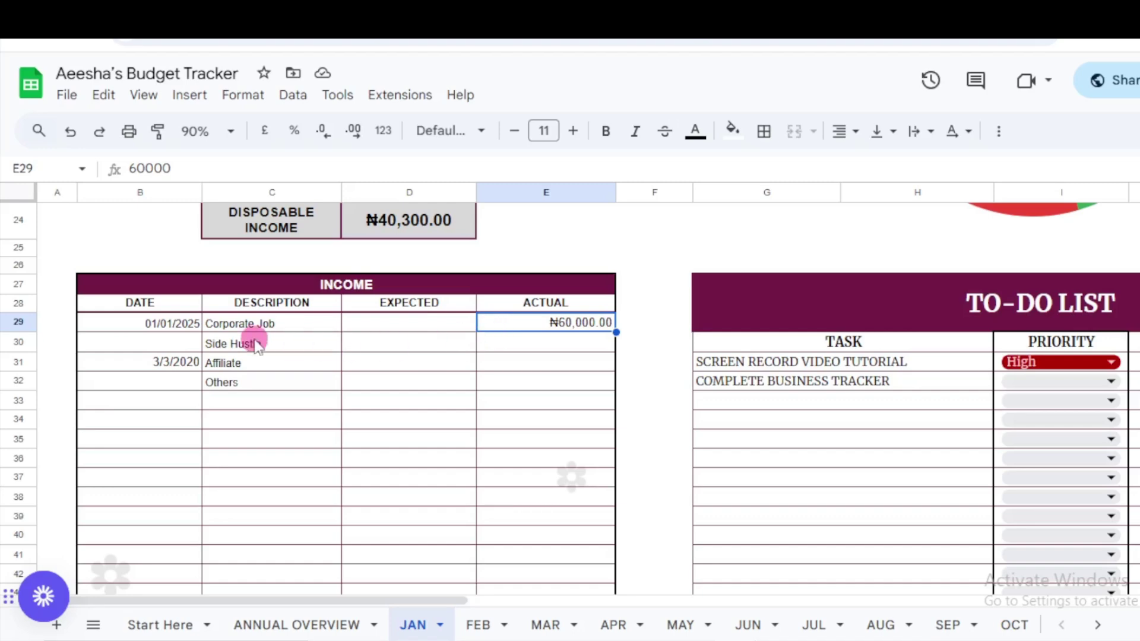
scroll(256, 345, "down", 3)
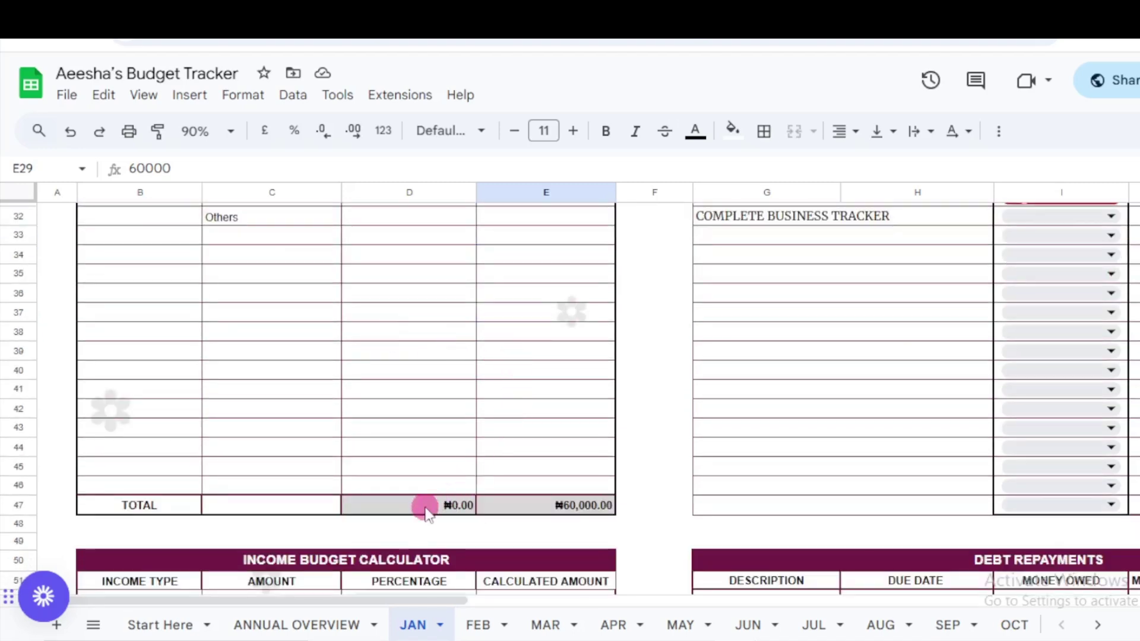
left_click(432, 506)
scroll(451, 451, "up", 4)
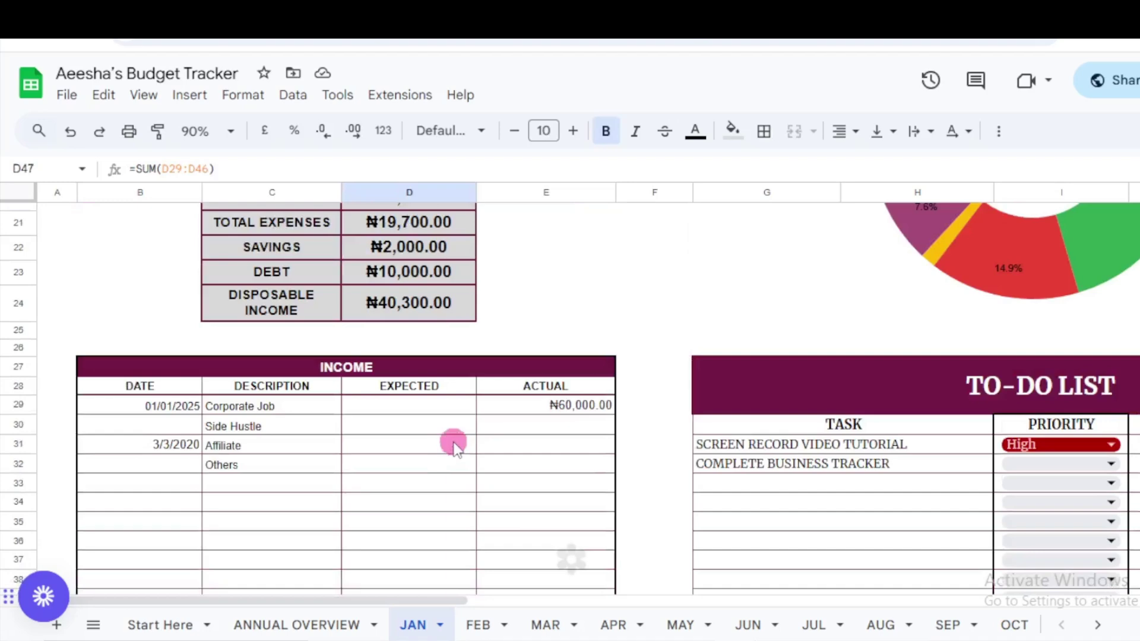
scroll(452, 454, "down", 4)
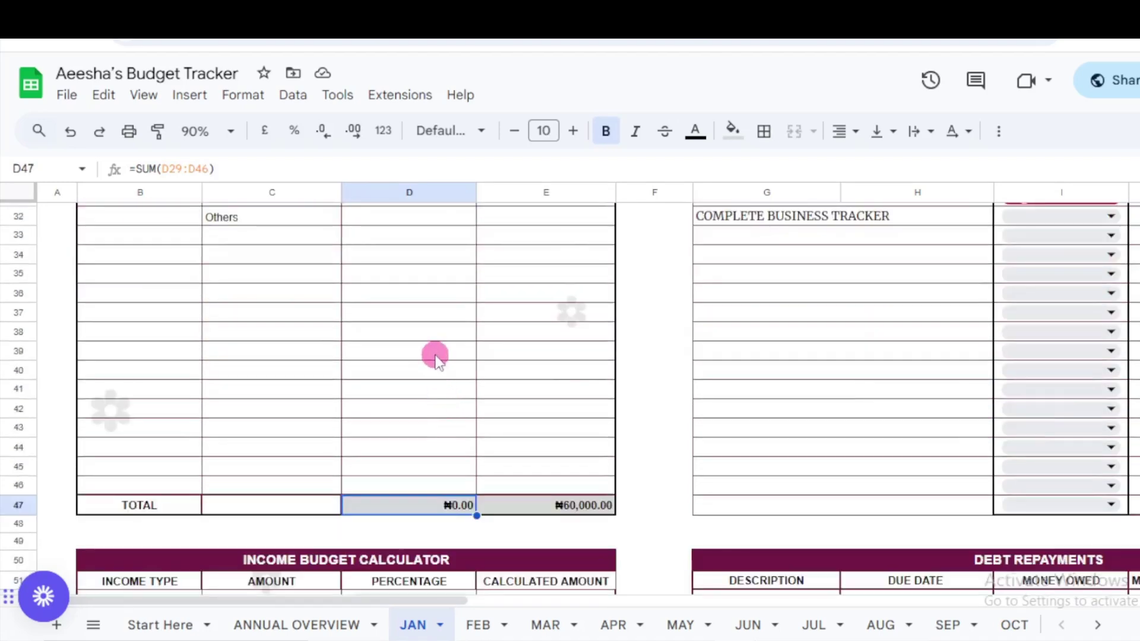
- Enter 50,000 as the expected income for Corporate Job and check the actual income total
scroll(436, 359, "up", 2)
left_click(428, 237)
type("50,000")
key("Return")
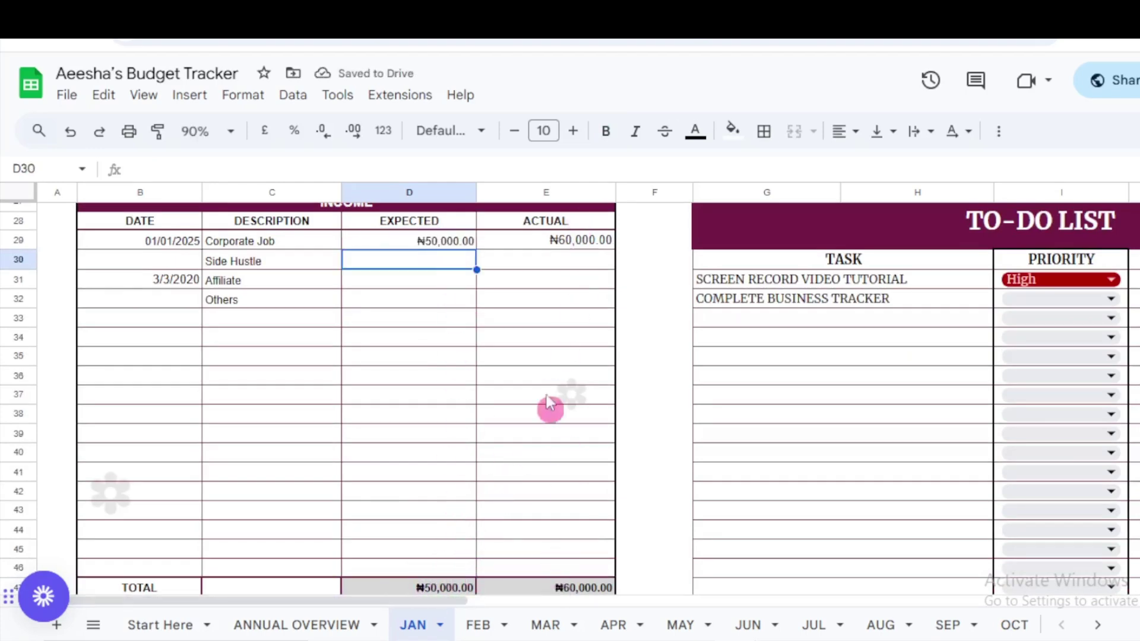
left_click(570, 588)
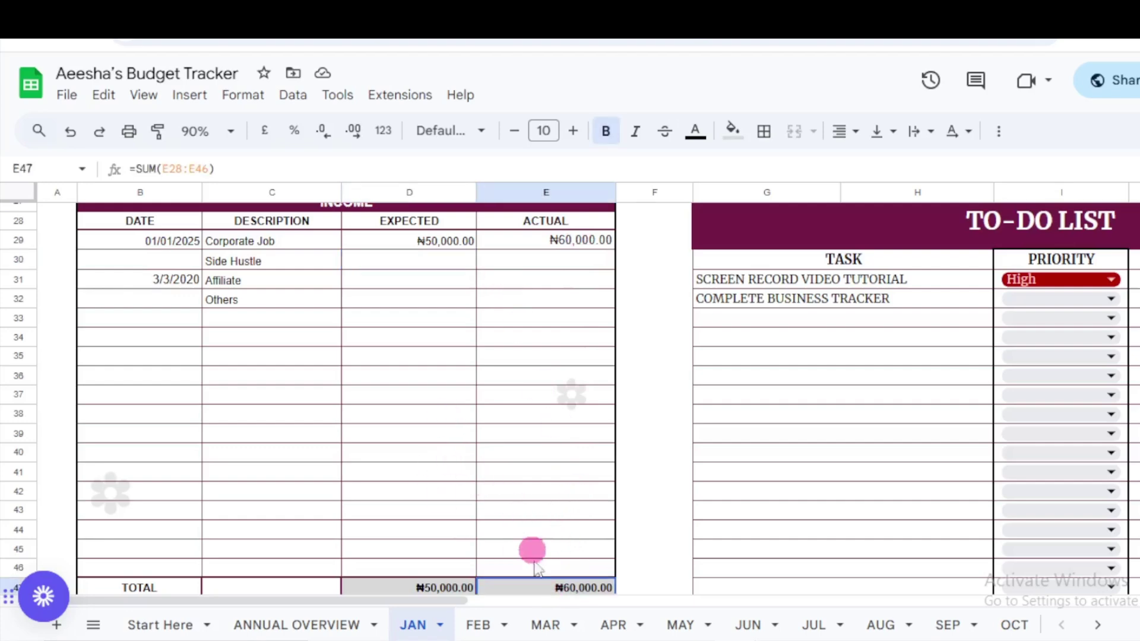
- In the Income Budget Calculator, set the percentage to 10% for expected income and 5% for actual income
scroll(535, 544, "down", 4)
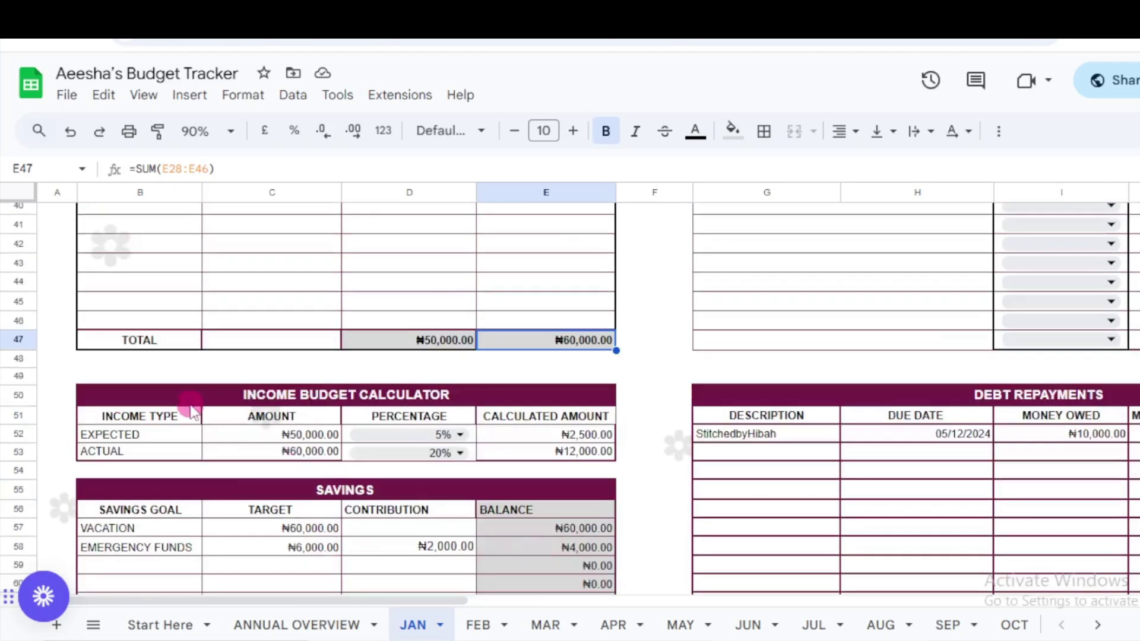
left_click(304, 400)
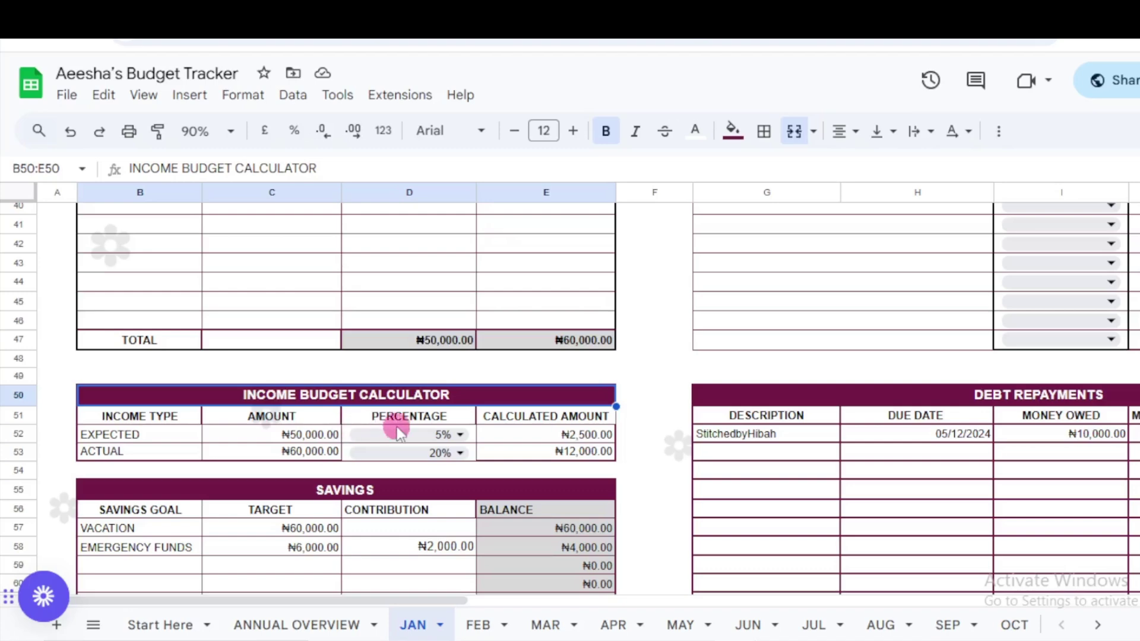
left_click(434, 438)
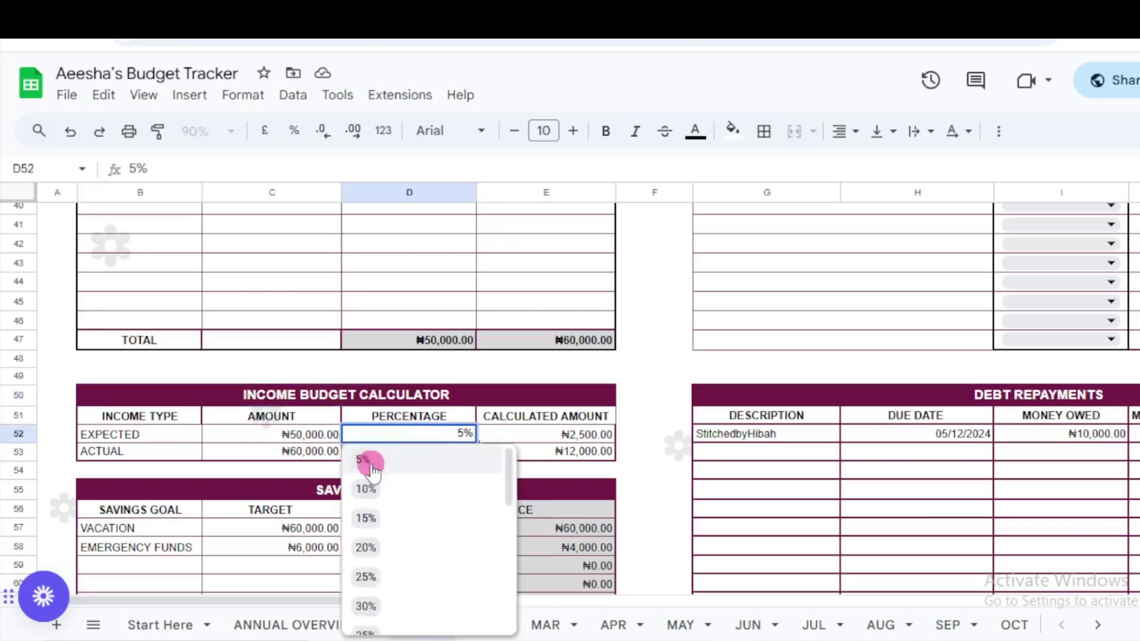
left_click(369, 489)
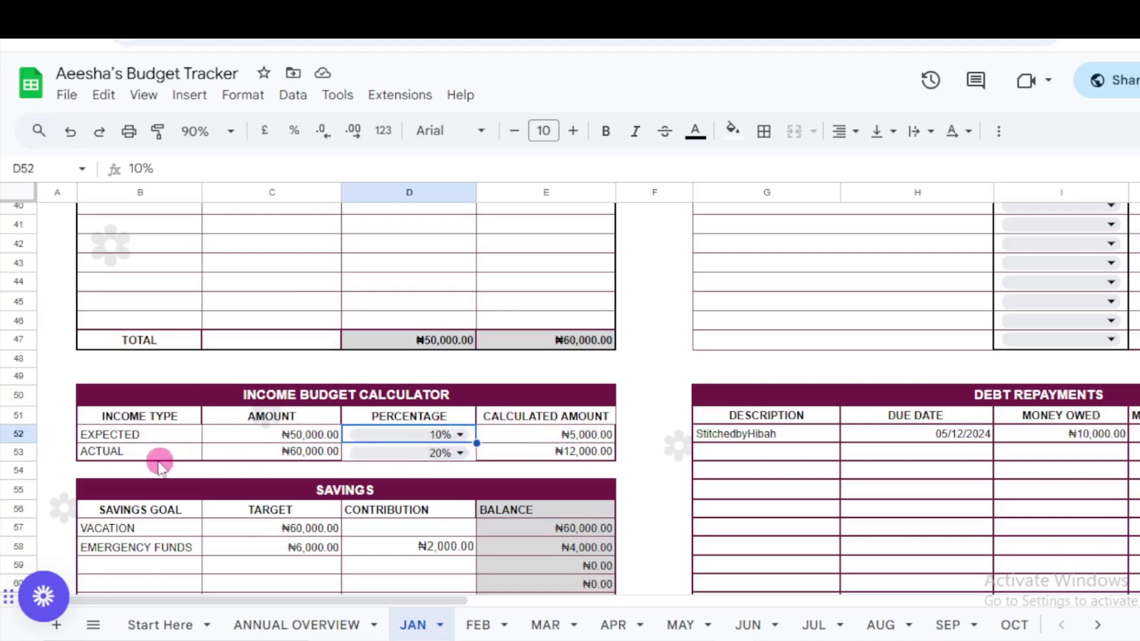
left_click(440, 451)
left_click(504, 477)
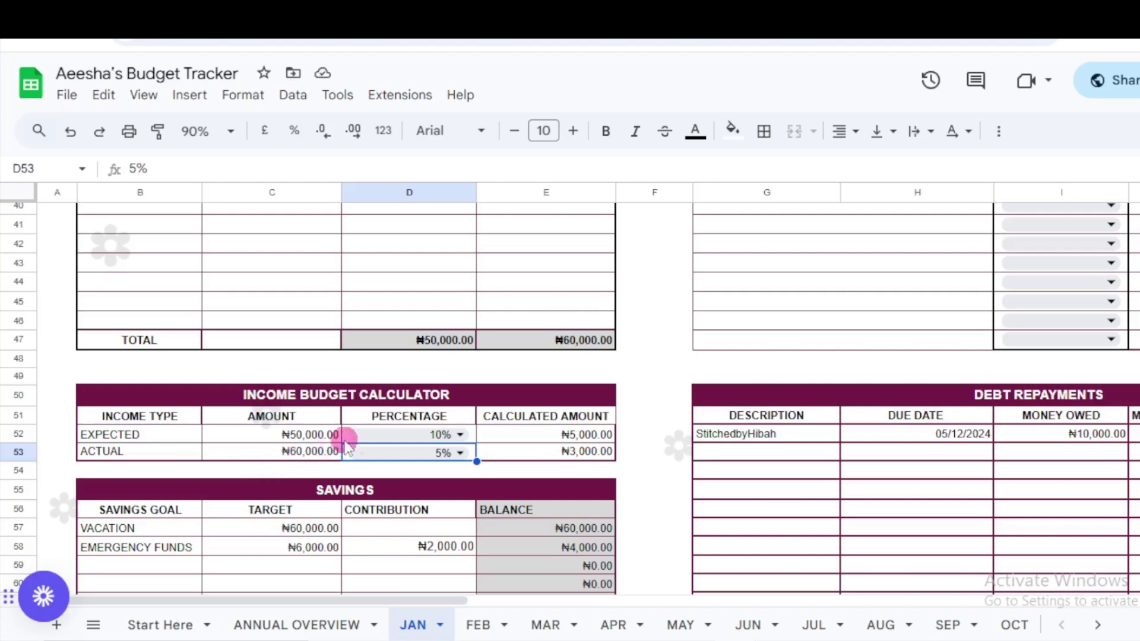
- Enter a contribution of 5000 for the VACATION goal in the SAVINGS table and check its balance formula
scroll(440, 423, "down", 2)
scroll(447, 415, "down", 2)
scroll(250, 327, "down", 1)
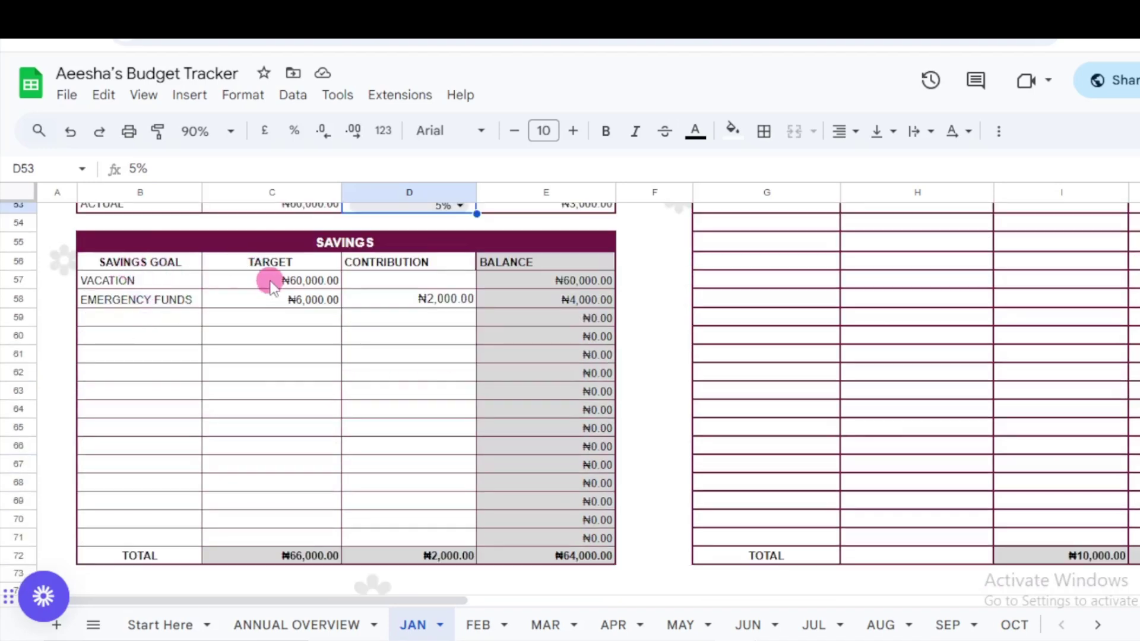
left_click(303, 282)
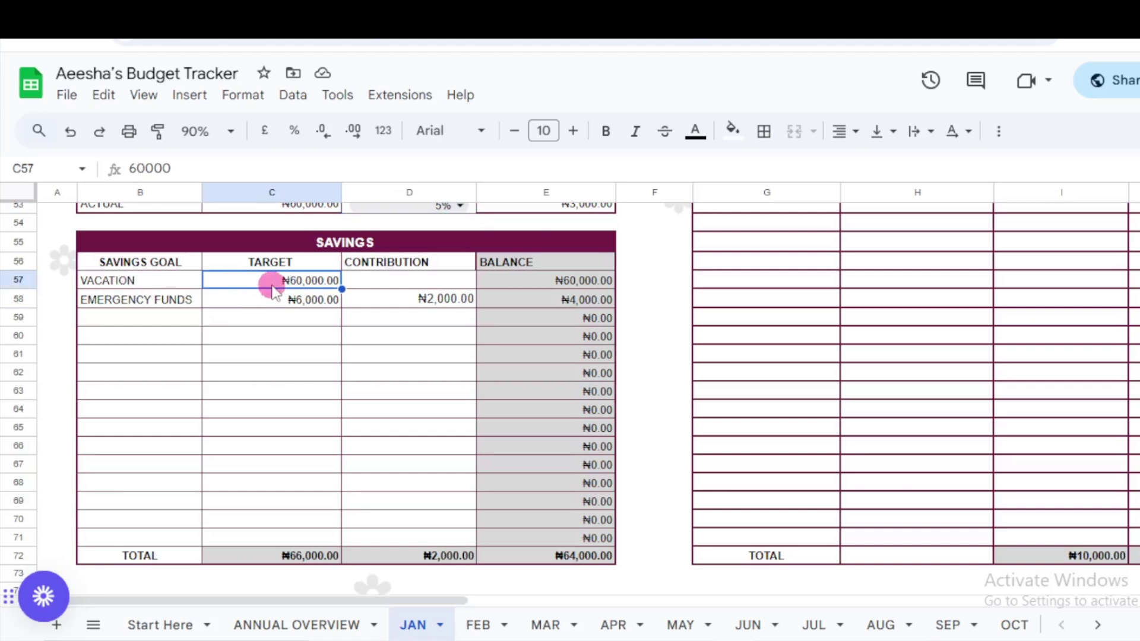
left_click(426, 284)
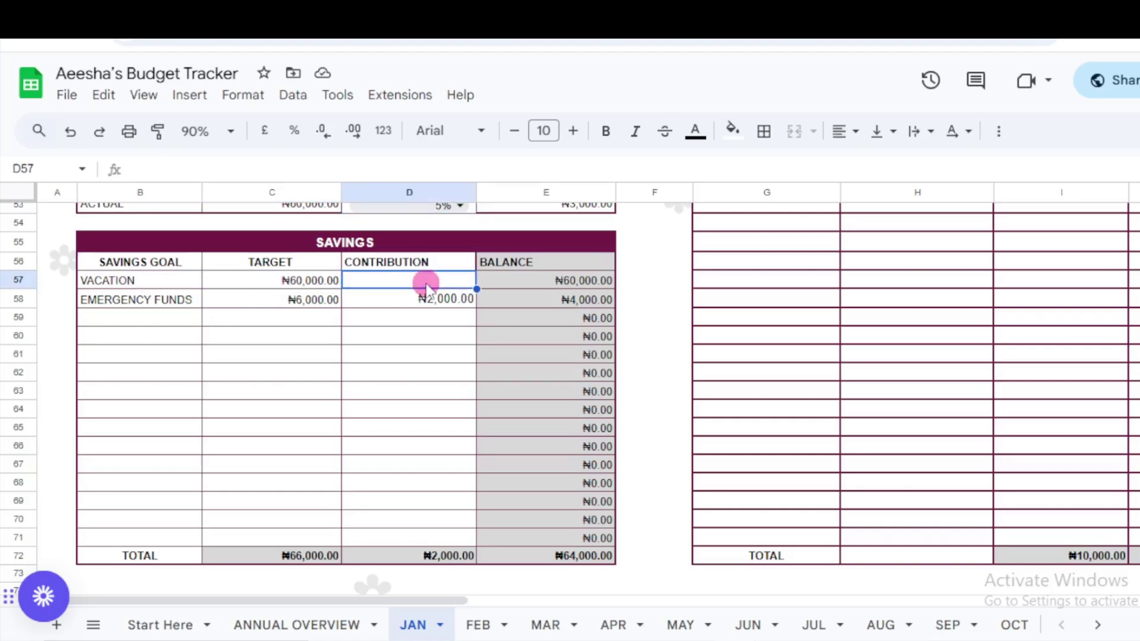
type("5000")
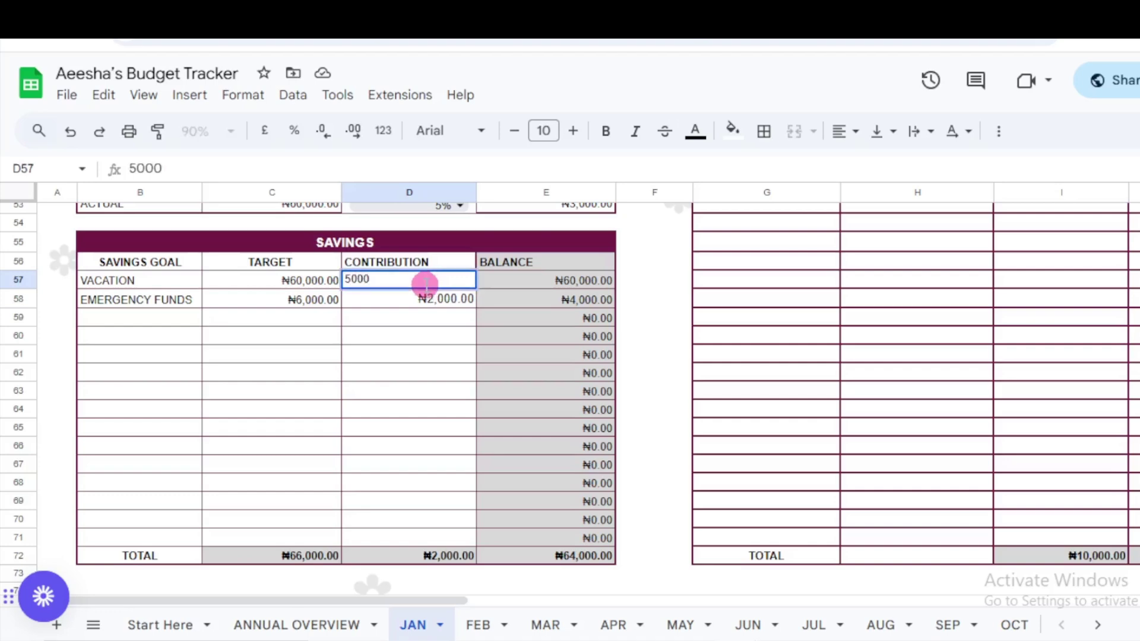
key("Return")
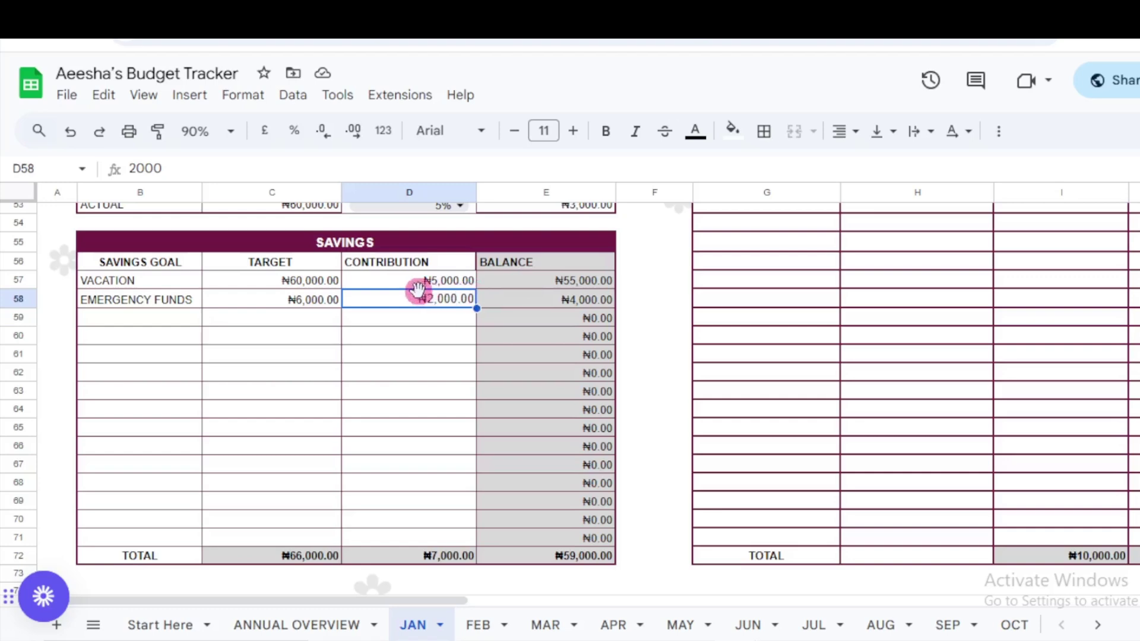
left_click(548, 283)
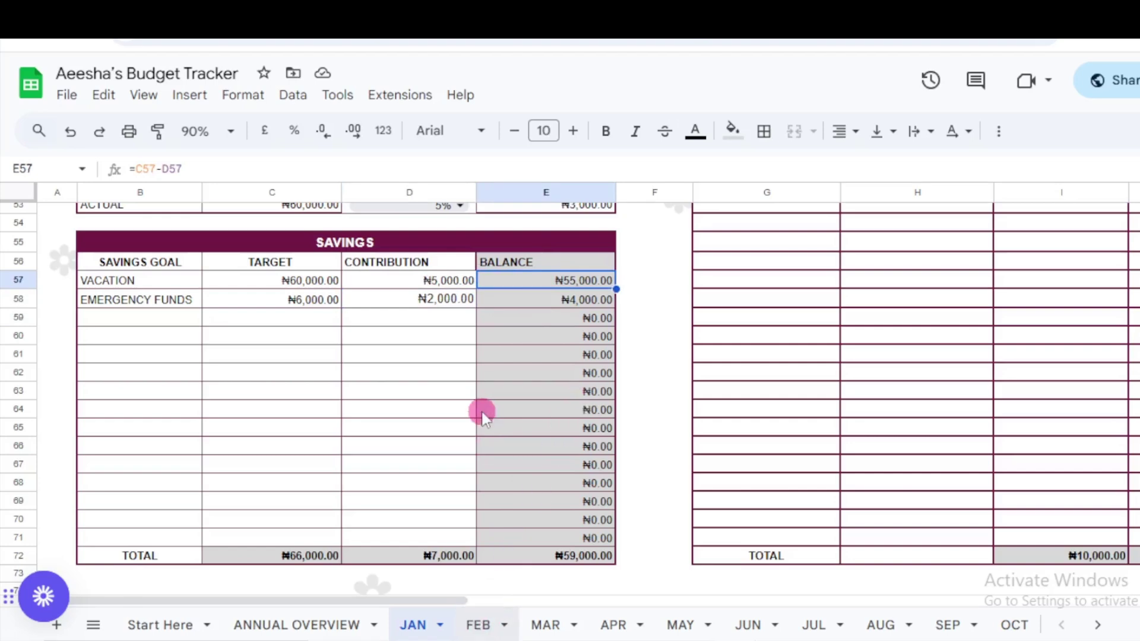
- In the FEB sheet's SAVINGS table, set the VACATION target to 55000
left_click(479, 624)
scroll(482, 468, "down", 15)
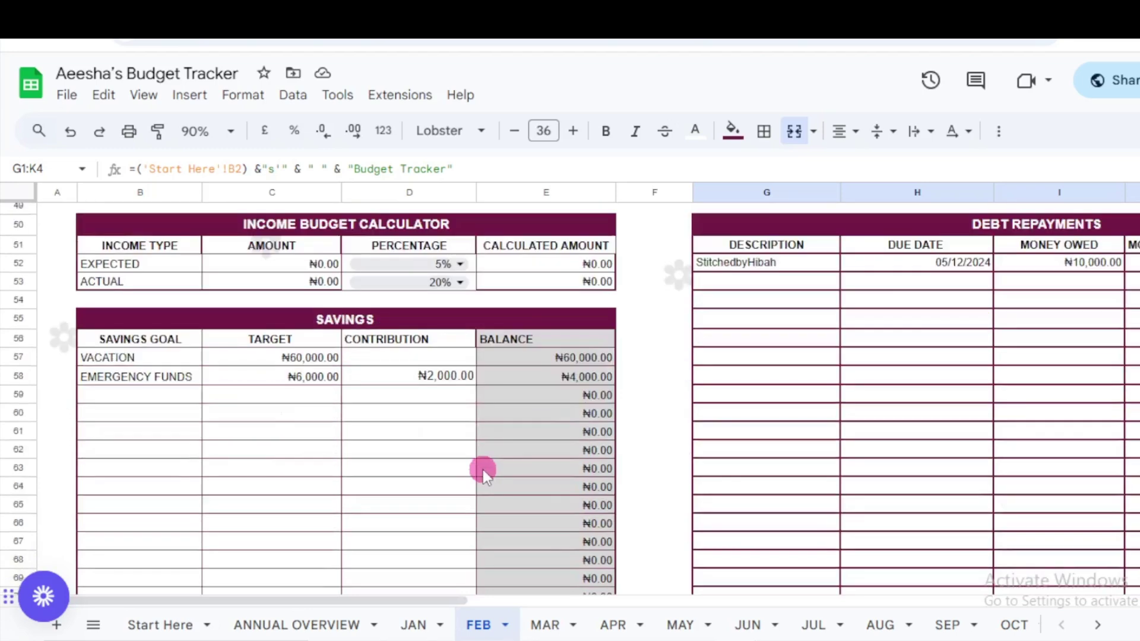
left_click(287, 359)
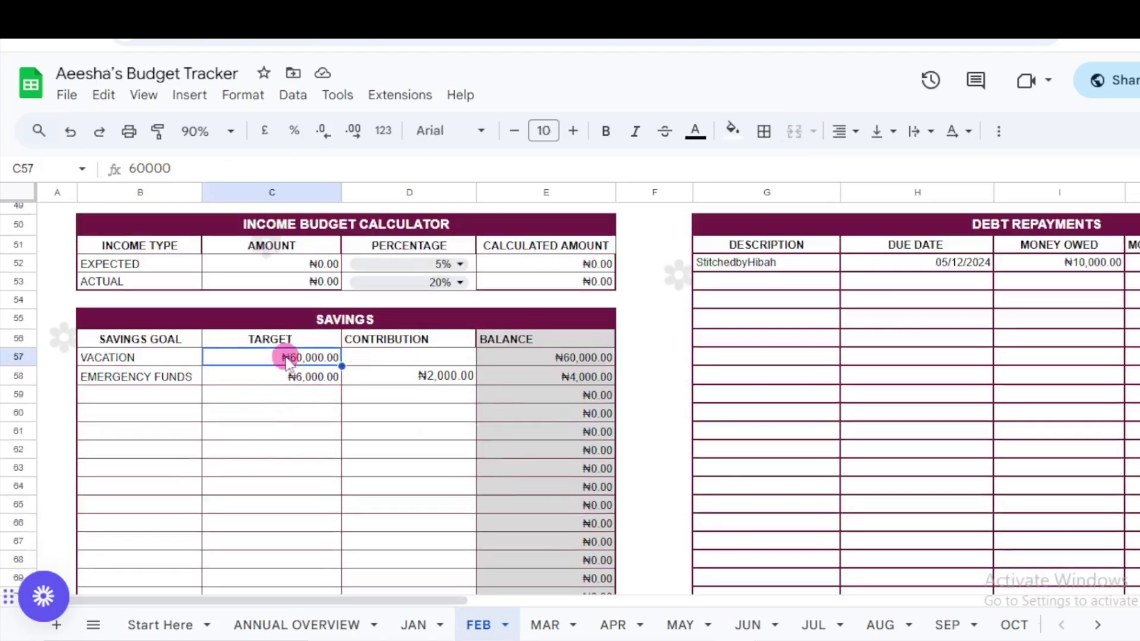
type("55")
type("000")
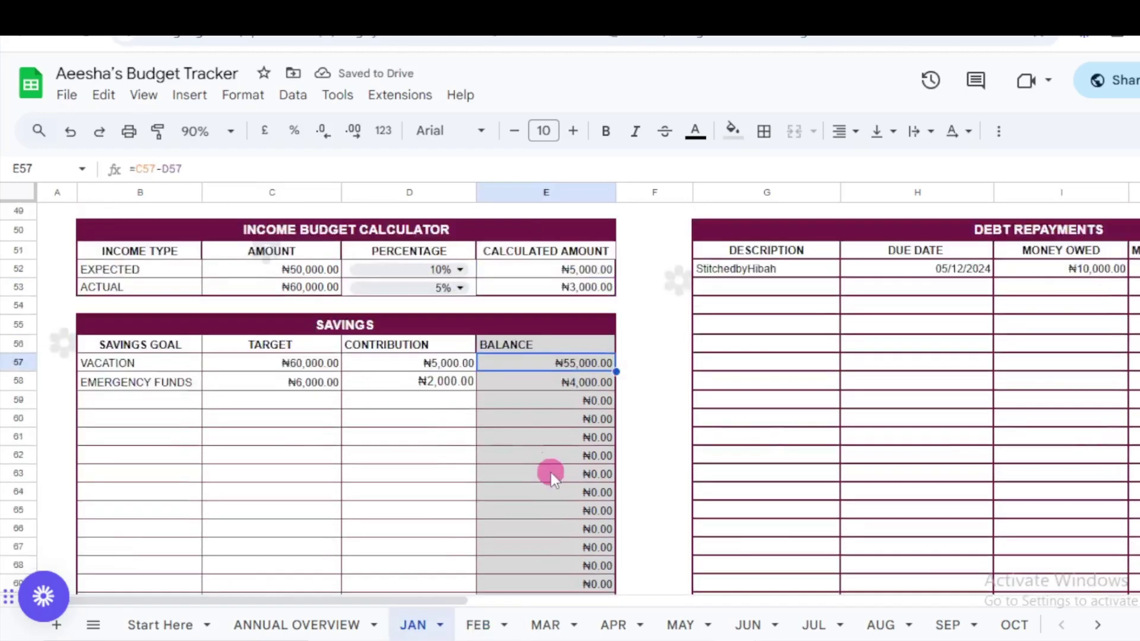
- In the JAN sheet's TO-DO LIST, set the due date of SCREEN RECORD VIDEO TUTORIAL to 15/01/2025
scroll(545, 471, "up", 8)
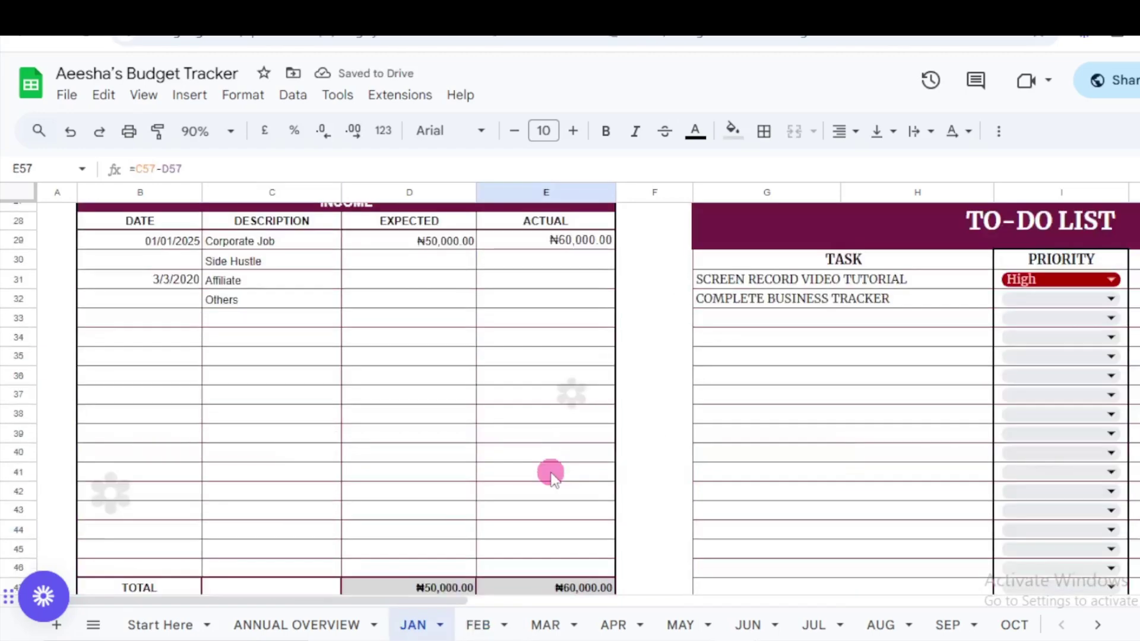
scroll(545, 471, "down", 5)
scroll(544, 471, "up", 5)
scroll(547, 471, "up", 6)
scroll(548, 471, "down", 8)
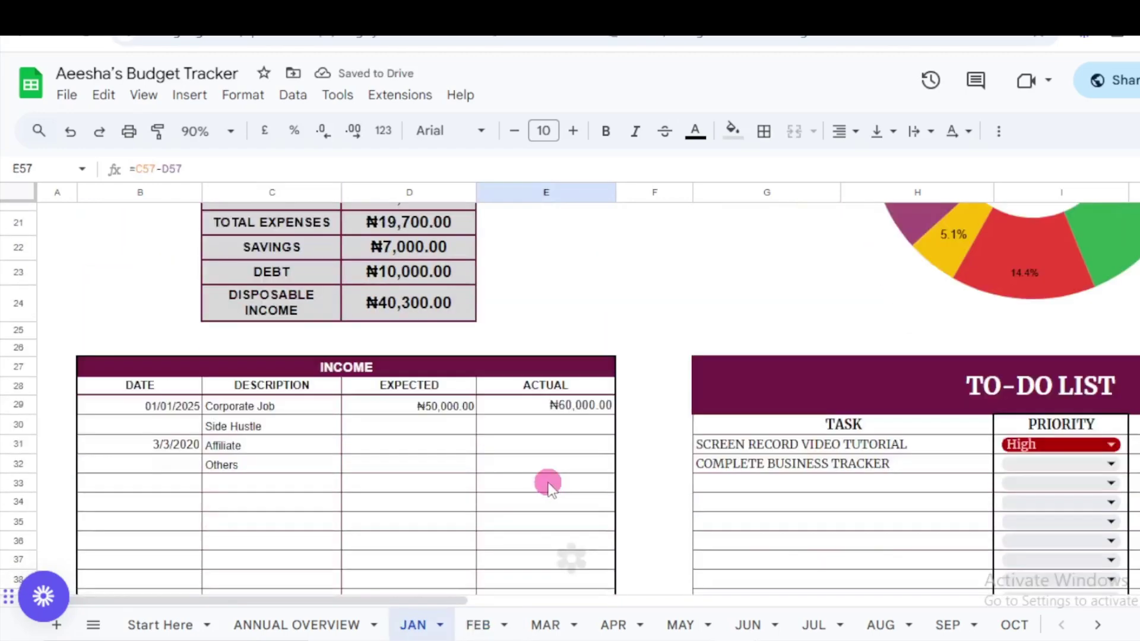
left_click_drag(395, 601, 570, 601)
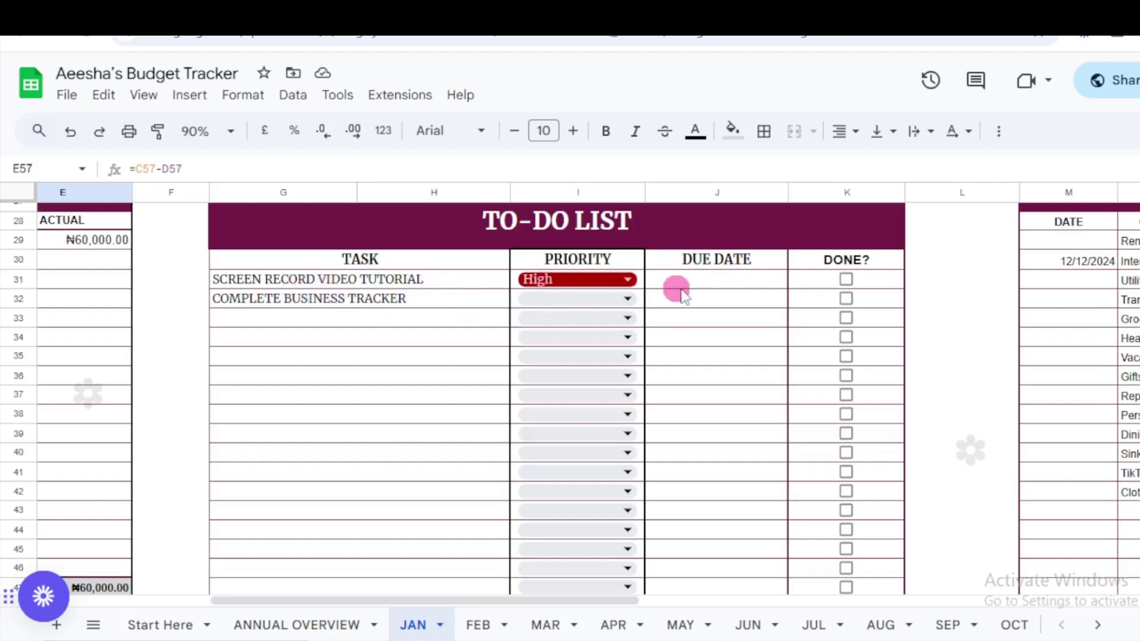
left_click(730, 285)
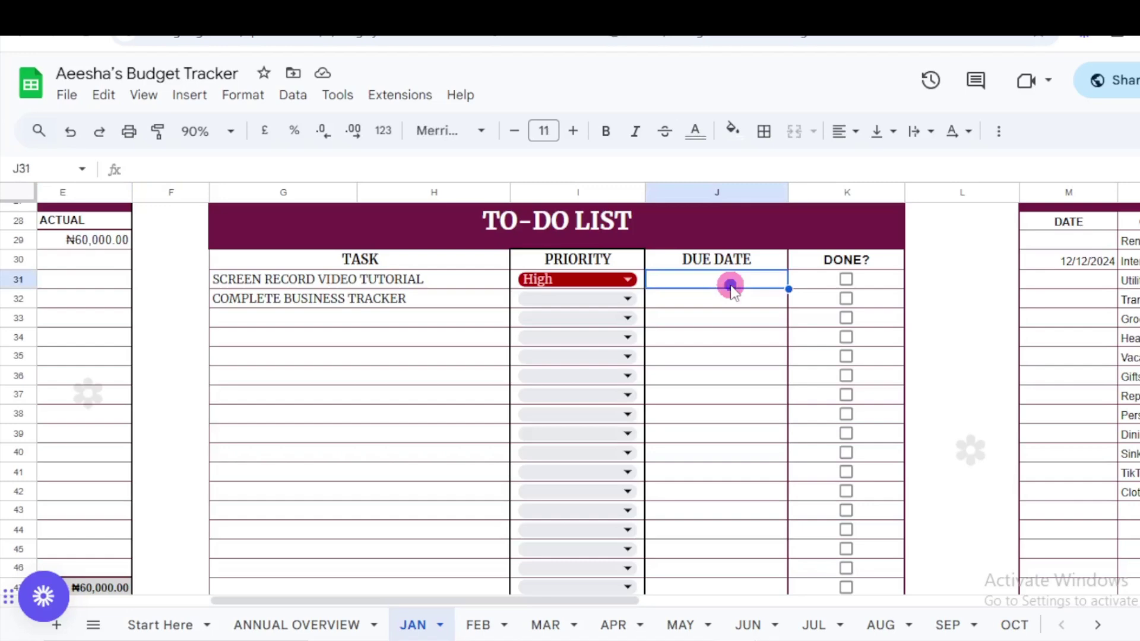
double_click(730, 285)
left_click(689, 416)
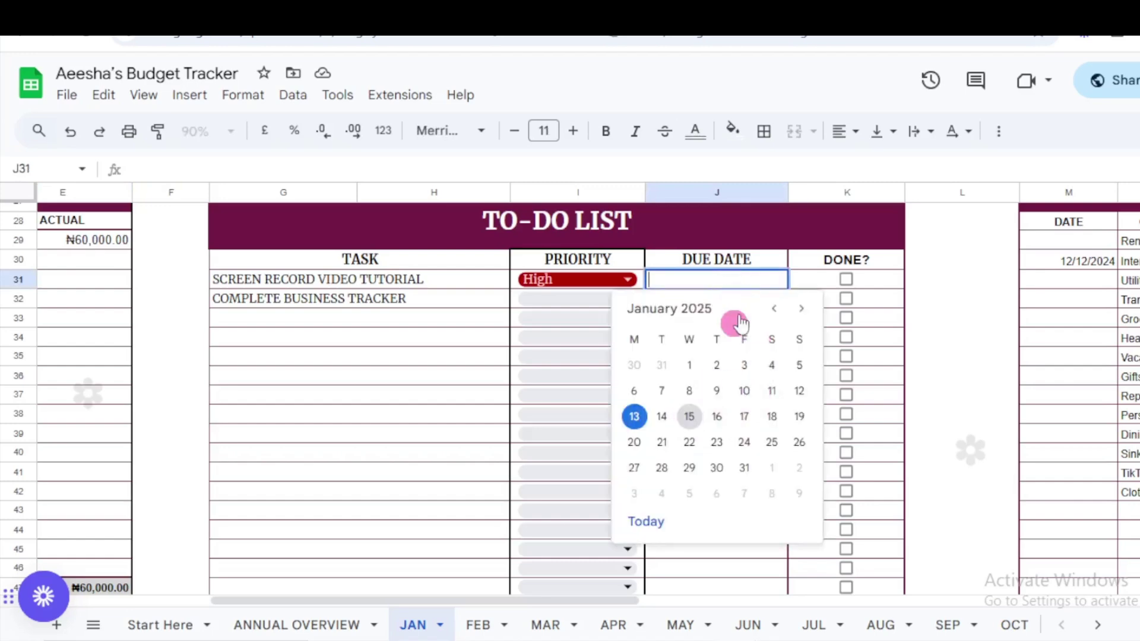
- Mark SCREEN RECORD VIDEO TUTORIAL as done and set the priority of COMPLETE BUSINESS TRACKER to High
left_click(846, 281)
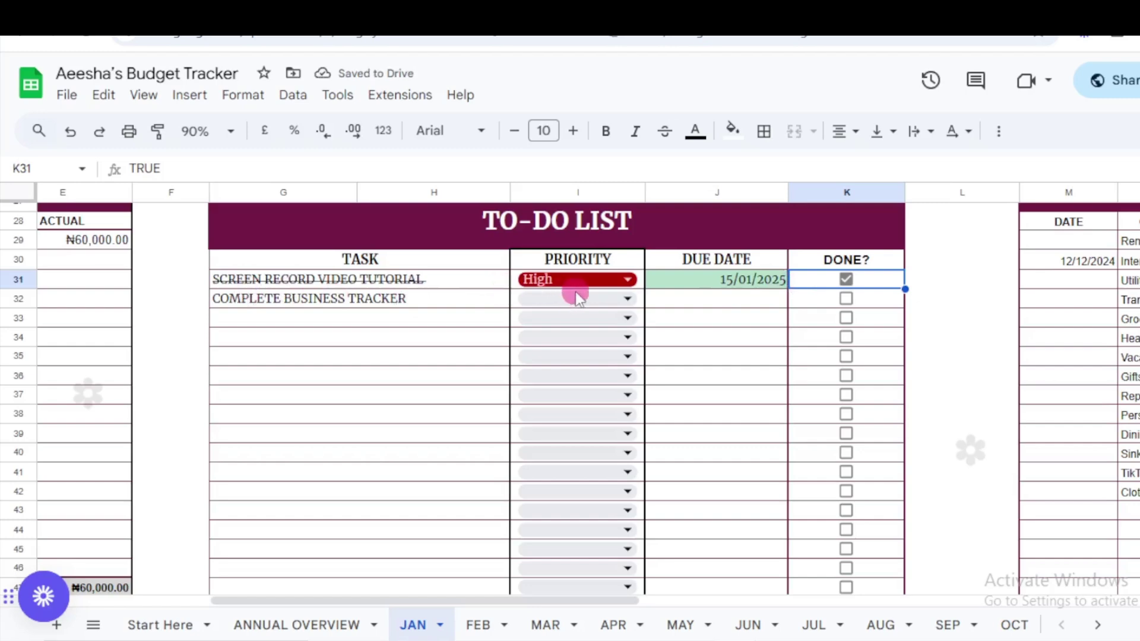
left_click(596, 298)
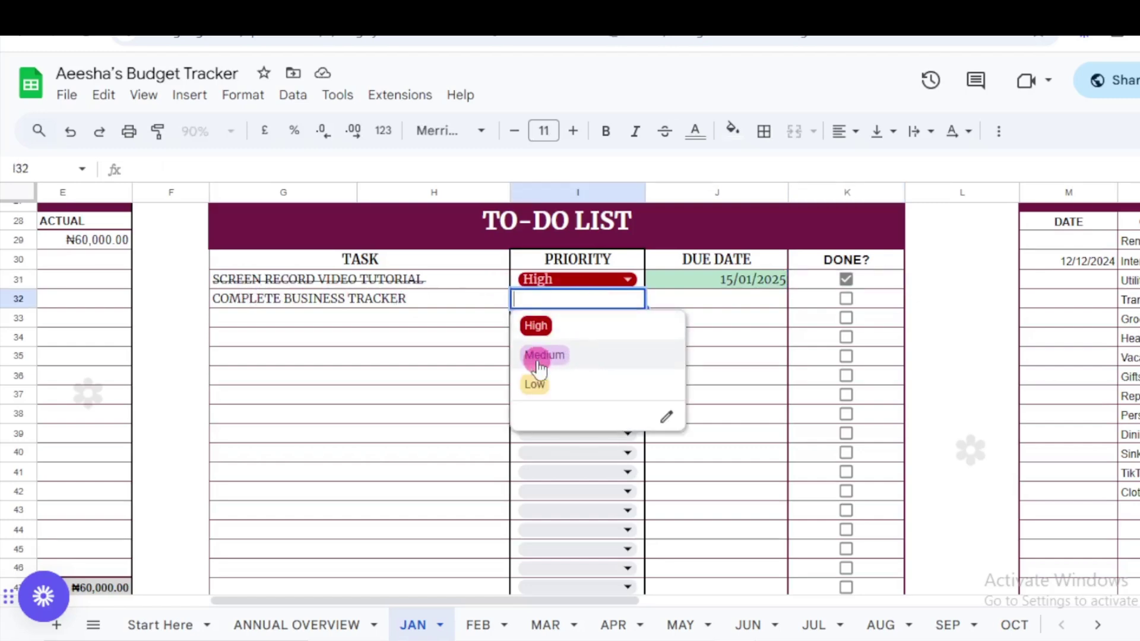
left_click(537, 326)
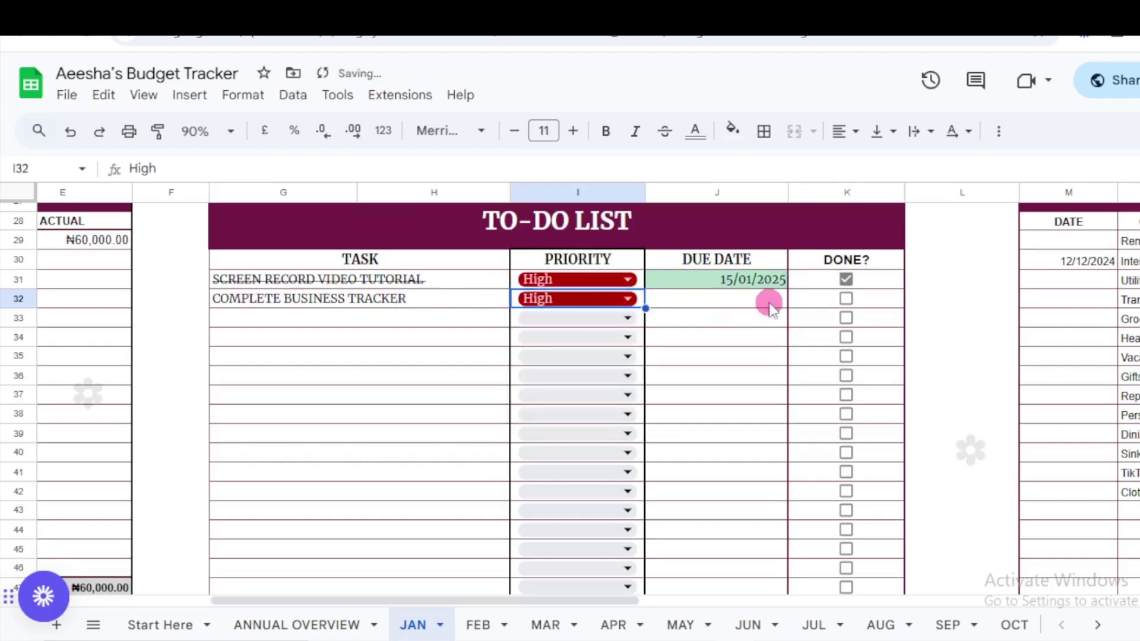
- Examine the first debt's description, monthly target and balance formula in the JAN sheet's DEBT REPAYMENTS table
scroll(711, 304, "down", 3)
scroll(710, 303, "up", 3)
scroll(739, 300, "down", 4)
scroll(741, 304, "down", 3)
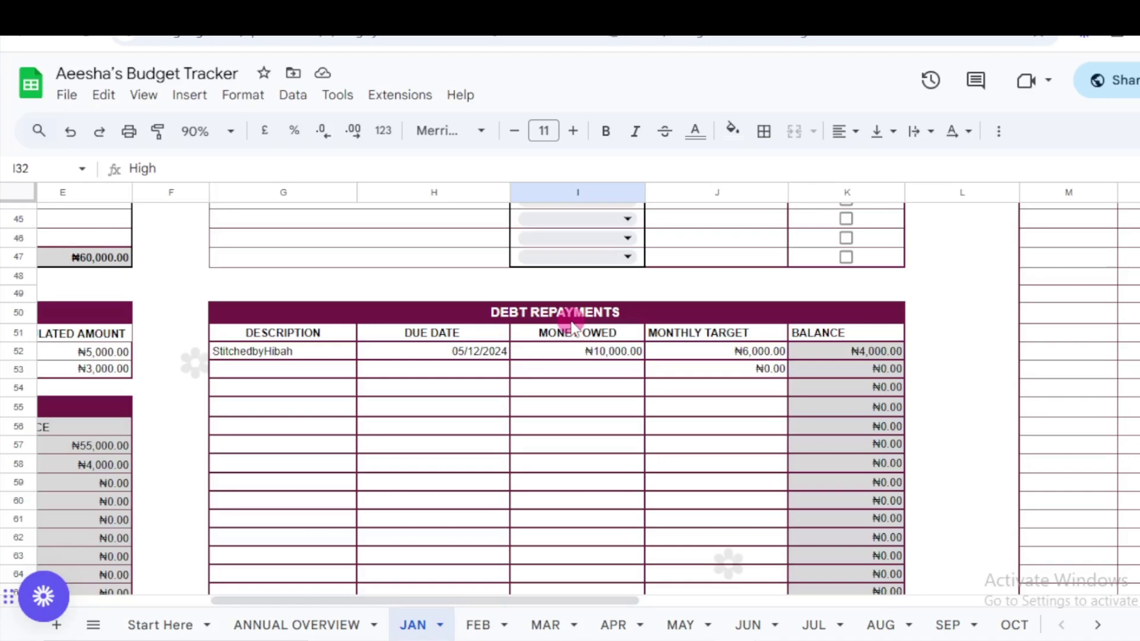
scroll(574, 323, "down", 3)
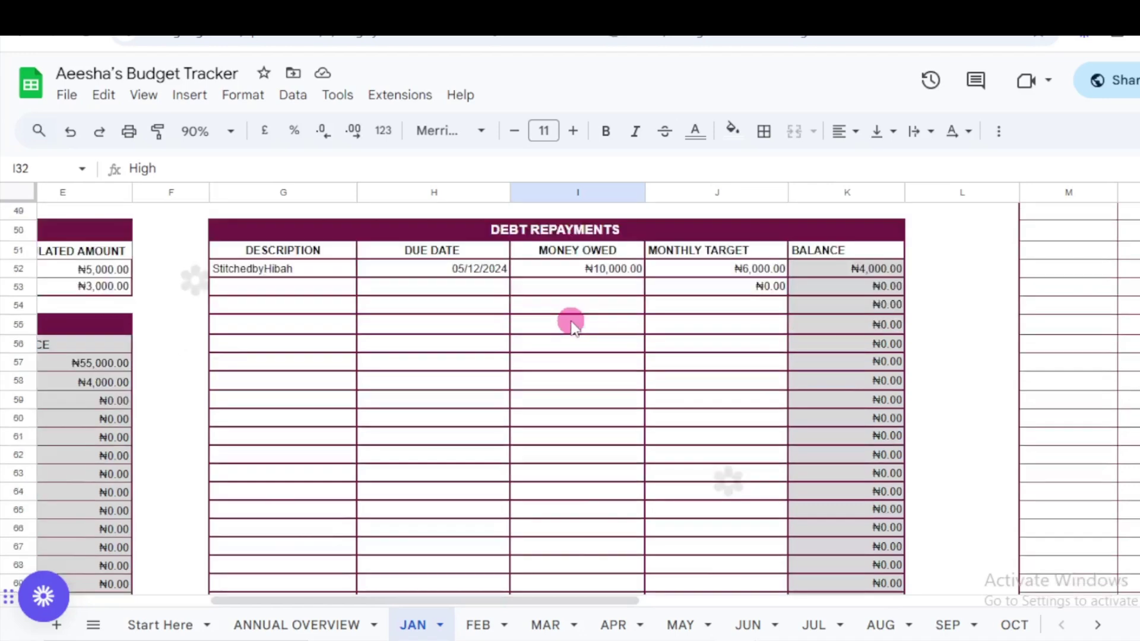
left_click(289, 272)
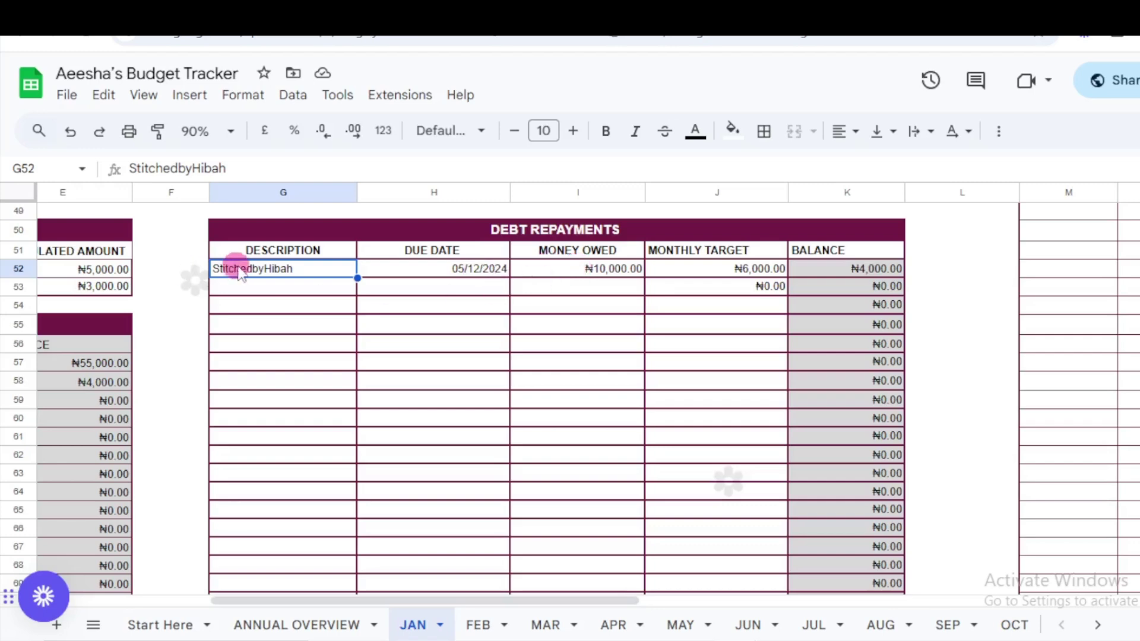
left_click(703, 269)
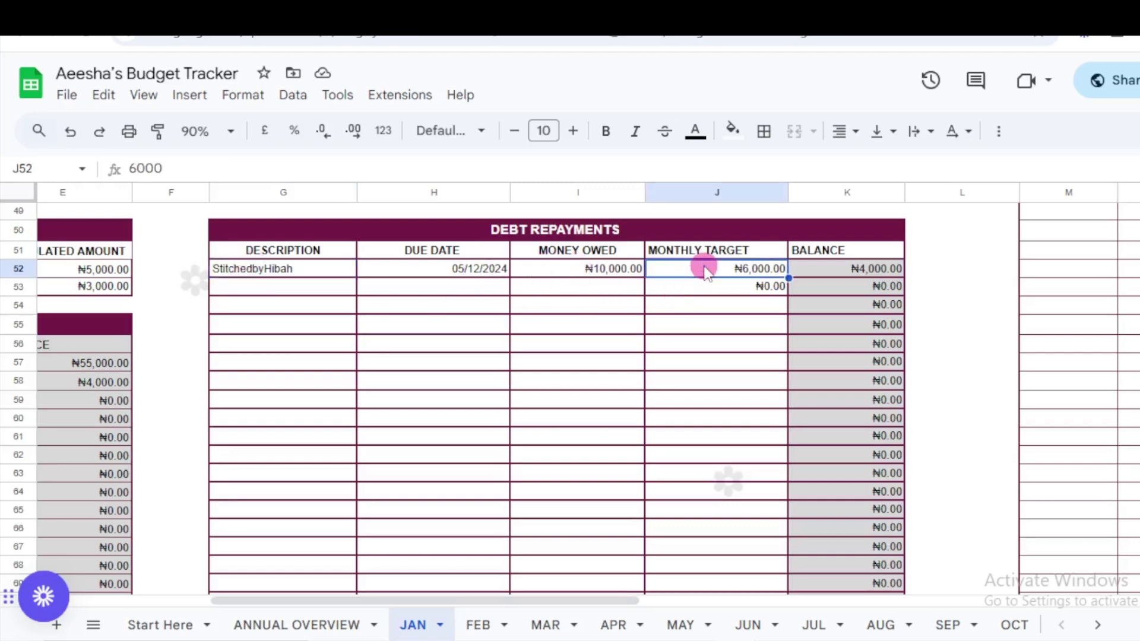
left_click(850, 271)
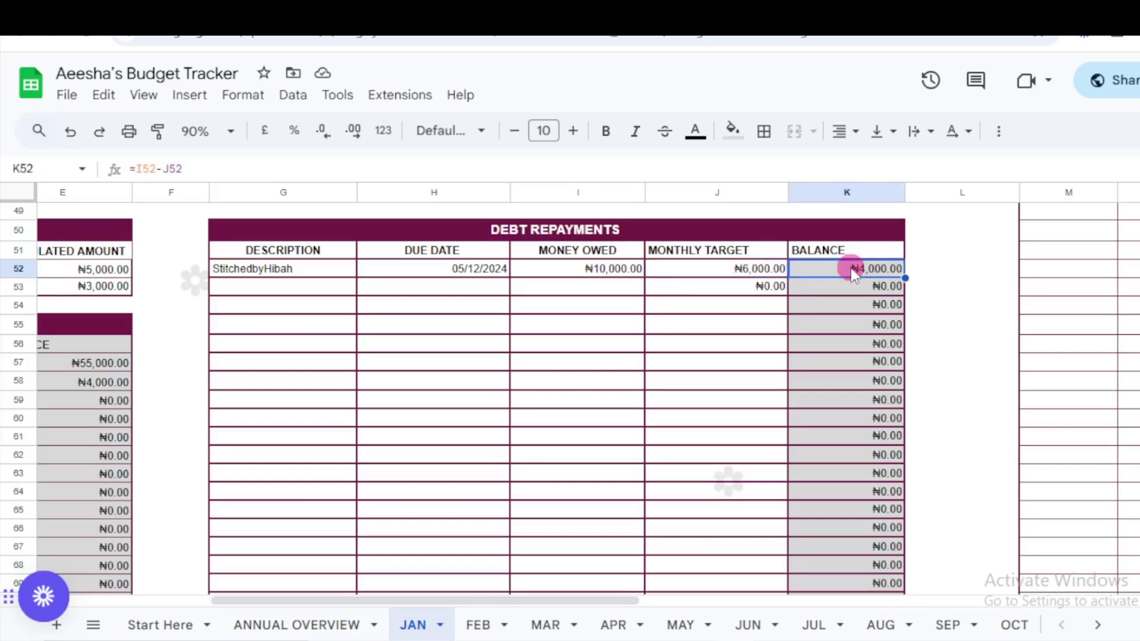
- Compare the first debt's money owed in the FEB sheet's DEBT REPAYMENTS table with its balance in JAN
left_click(478, 625)
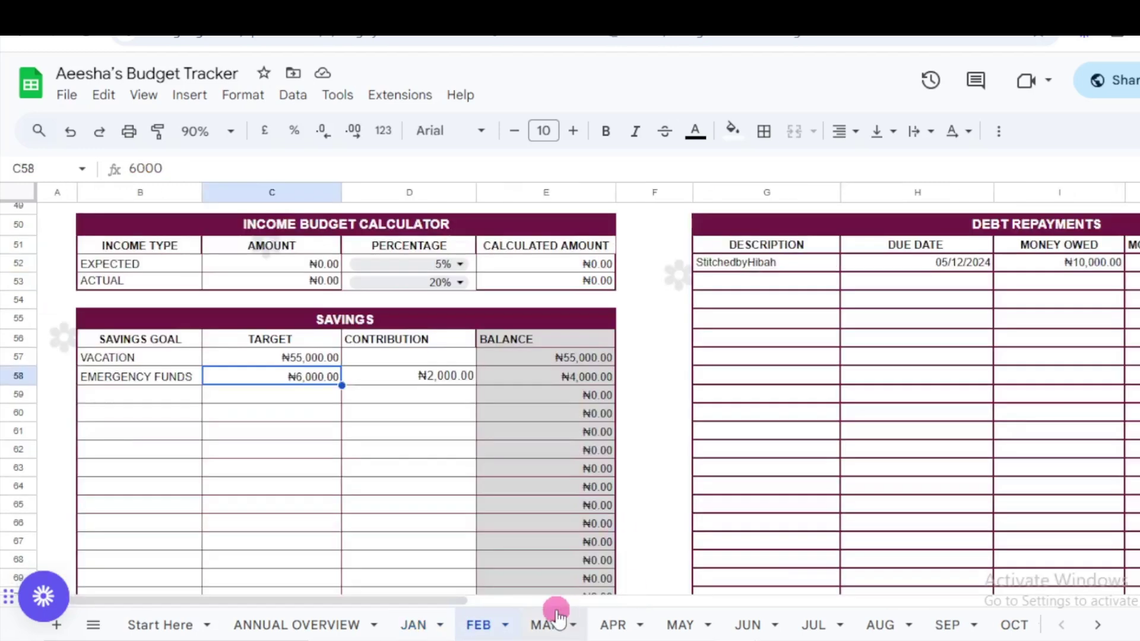
left_click(462, 600)
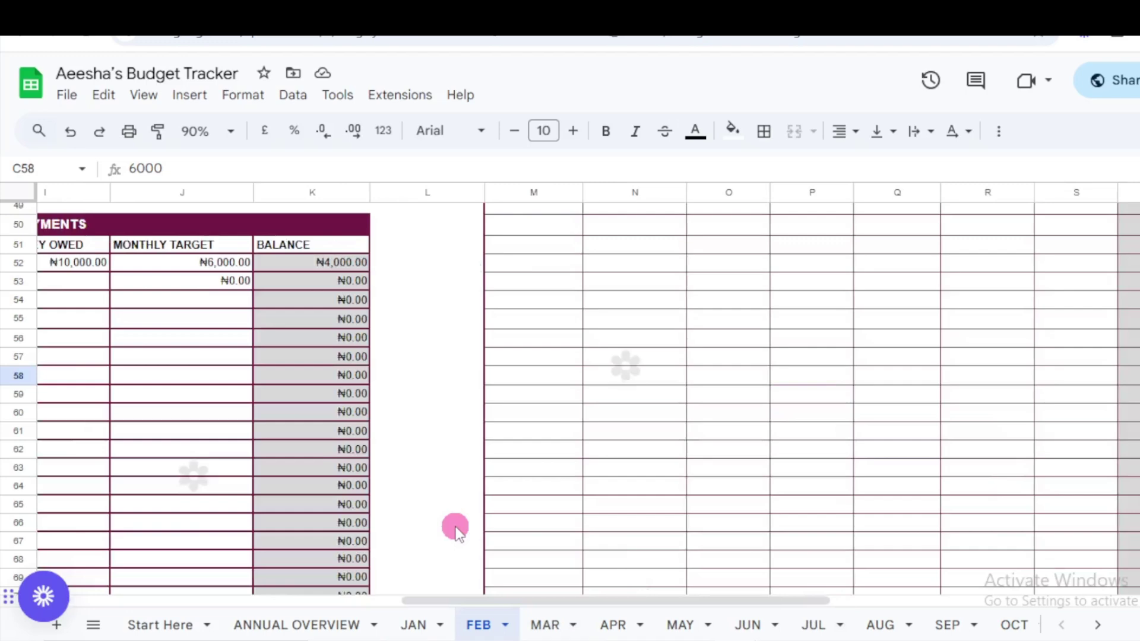
scroll(456, 527, "down", 9)
left_click_drag(609, 601, 374, 570)
scroll(375, 571, "up", 9)
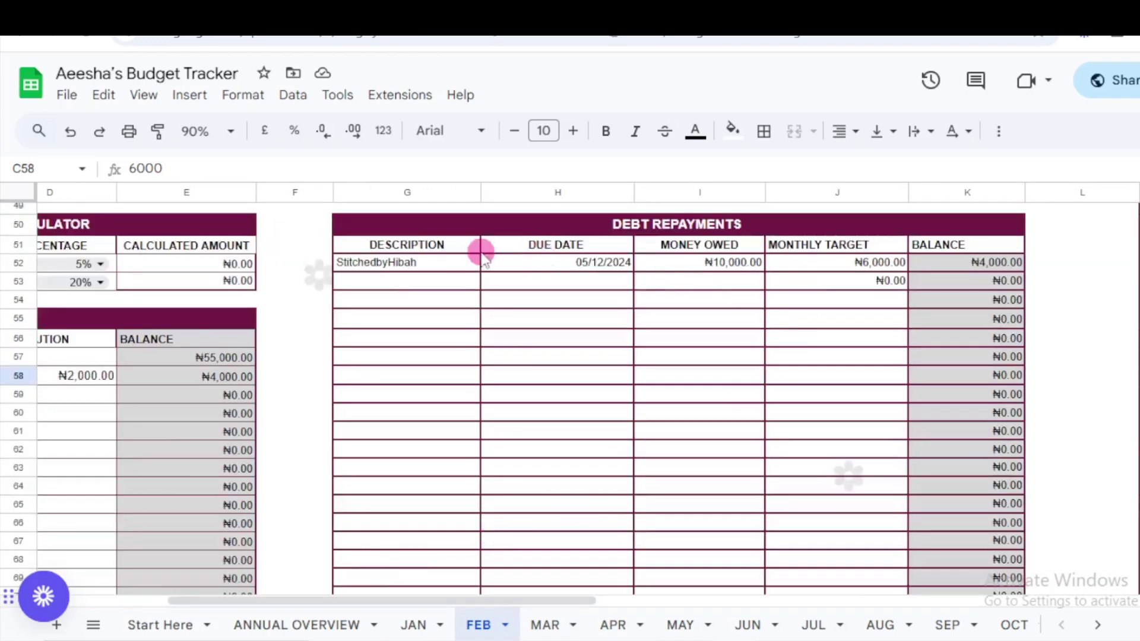
left_click(718, 268)
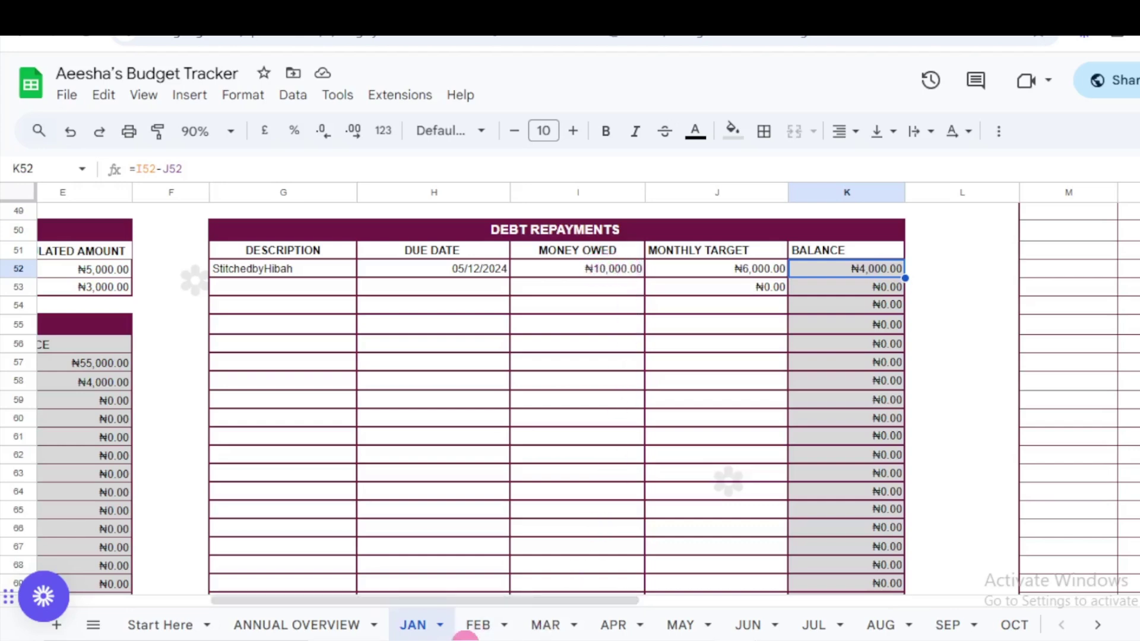
left_click(480, 627)
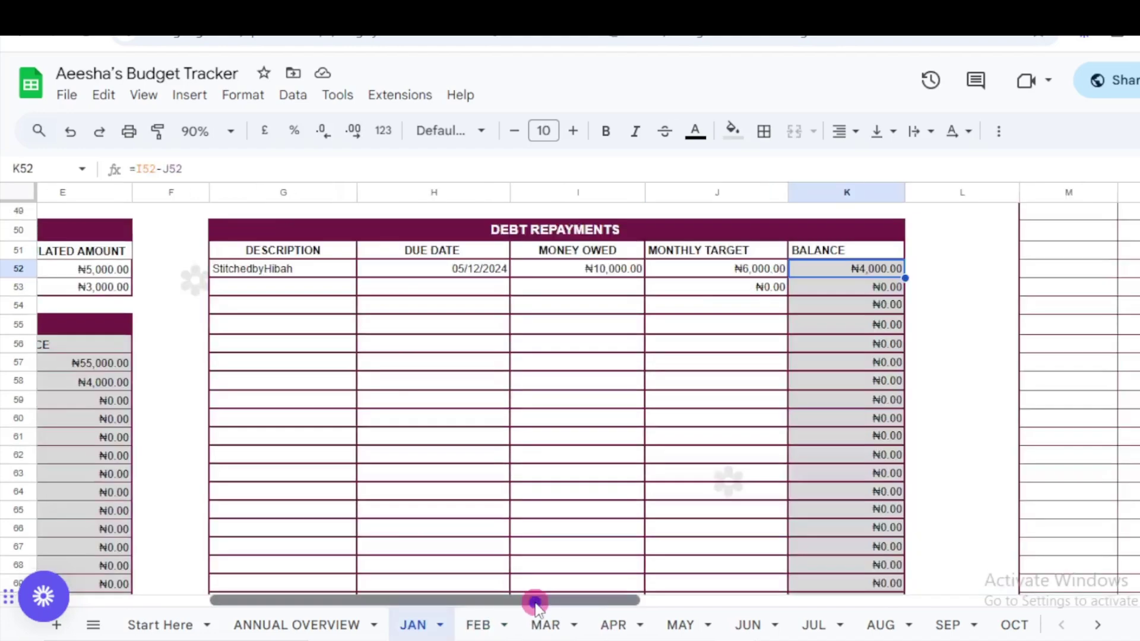
- In the JAN sheet's EXPENSES table, set the Rent date to 09/01/2025
left_click_drag(550, 604, 718, 585)
scroll(727, 575, "up", 10)
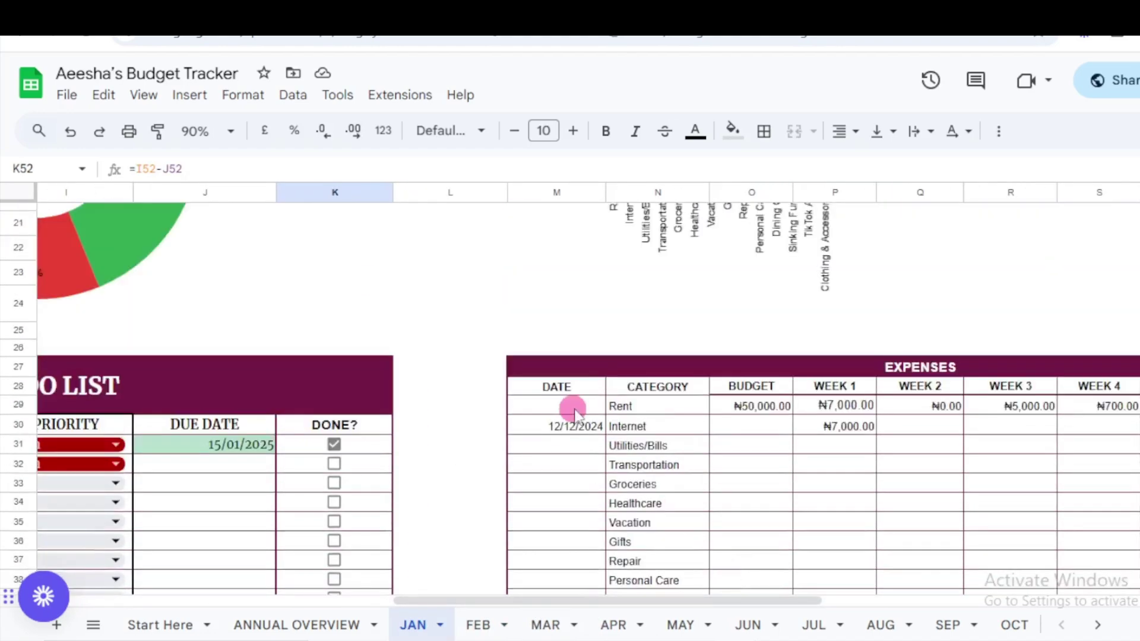
left_click_drag(499, 600, 569, 609)
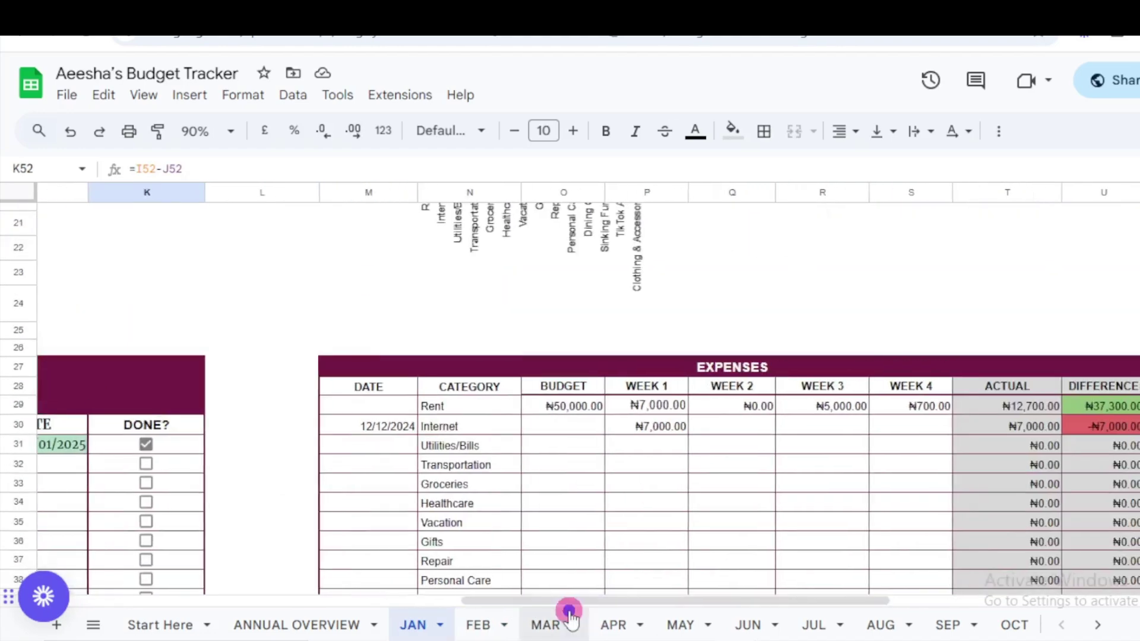
scroll(382, 326, "down", 2)
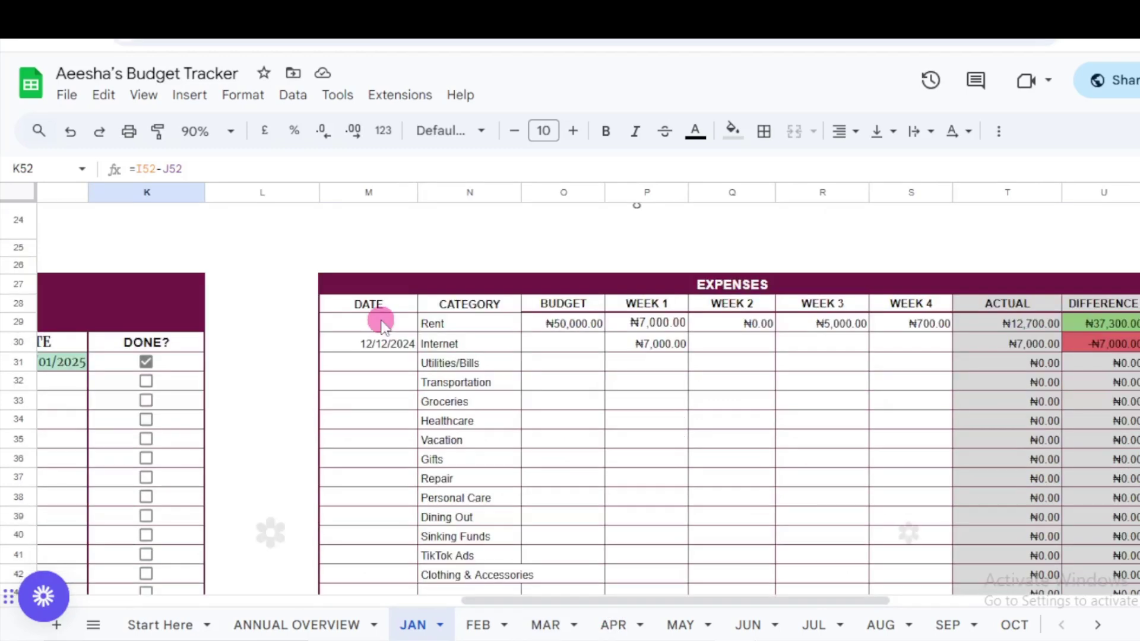
left_click(382, 325)
double_click(382, 325)
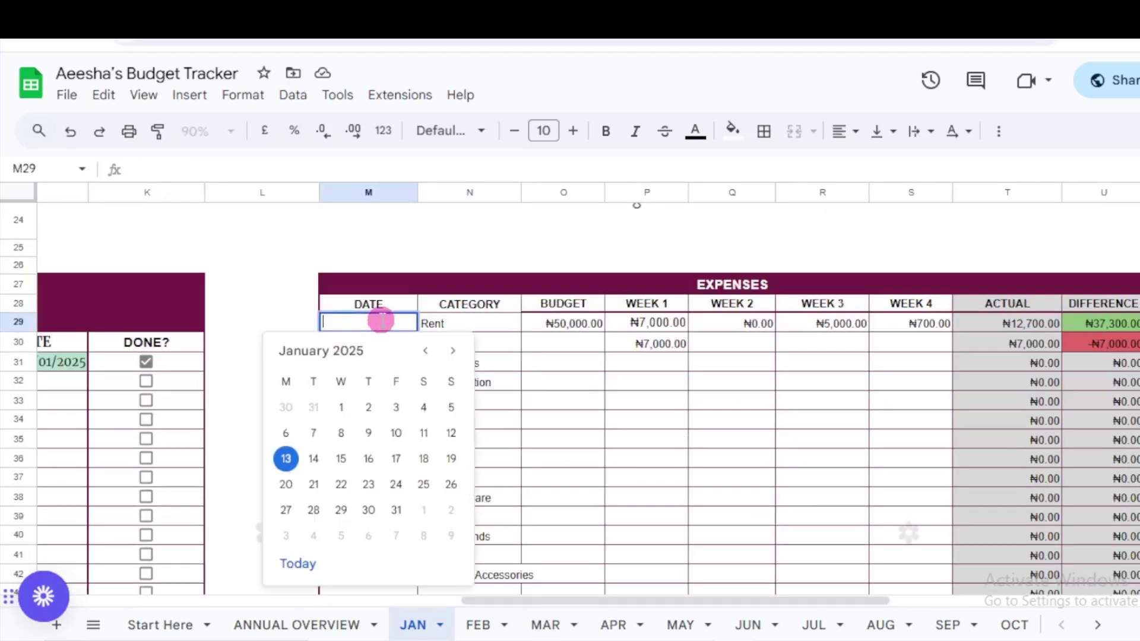
left_click(368, 432)
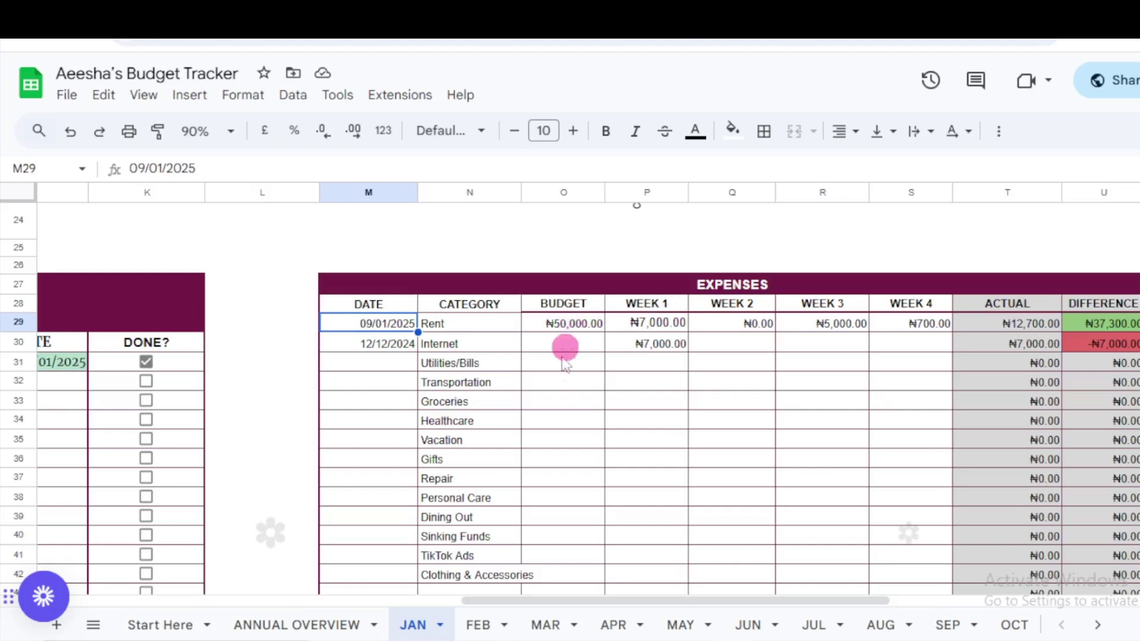
- In the Income Budget Calculator, set the expected income percentage to 20% and check its calculated amount formula
left_click_drag(556, 599, 255, 577)
scroll(223, 550, "left", 4)
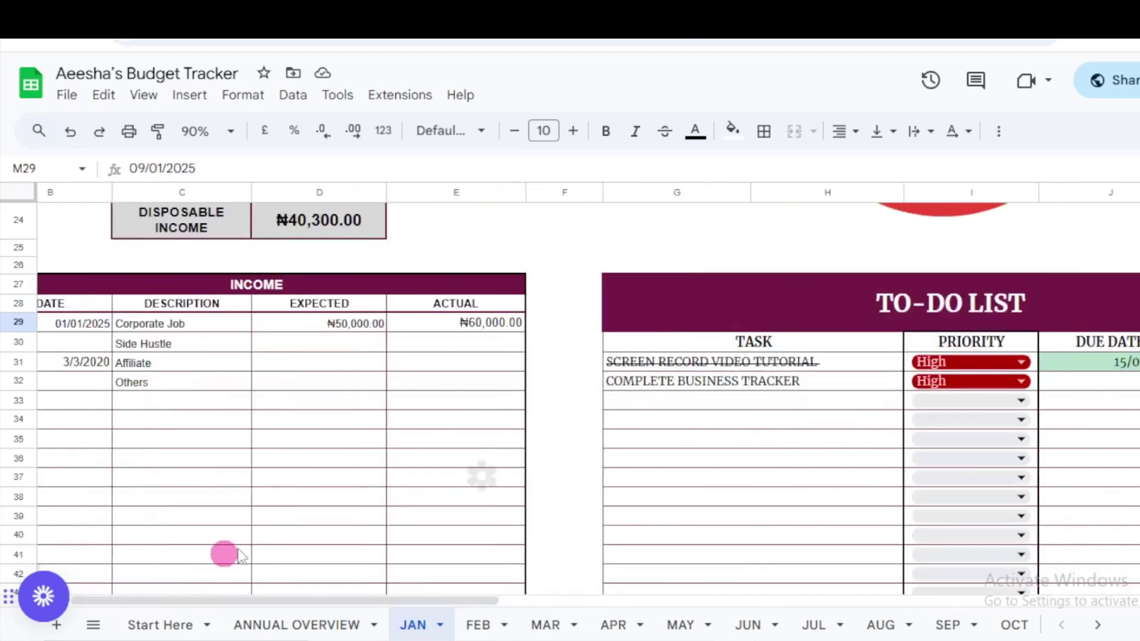
scroll(282, 522, "down", 8)
scroll(282, 522, "up", 3)
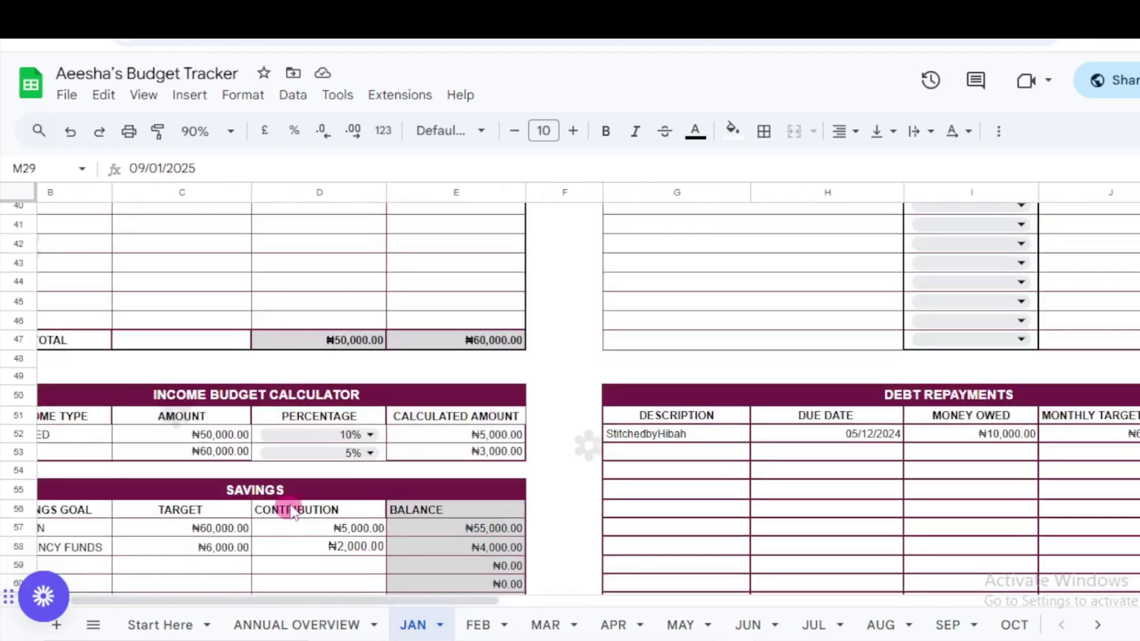
left_click(346, 436)
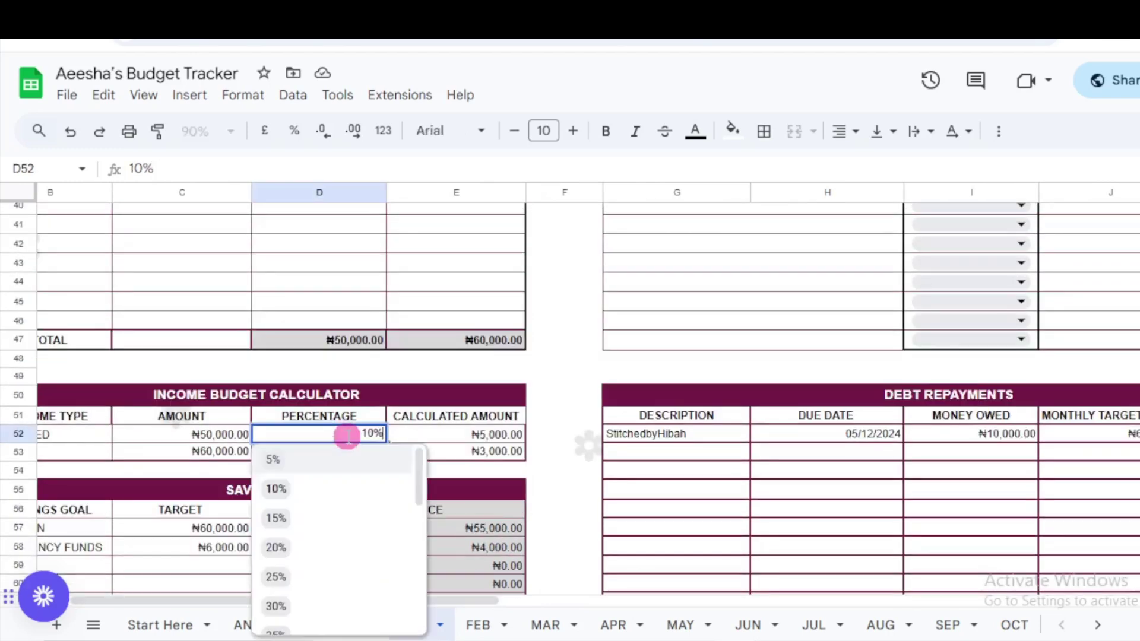
left_click(295, 547)
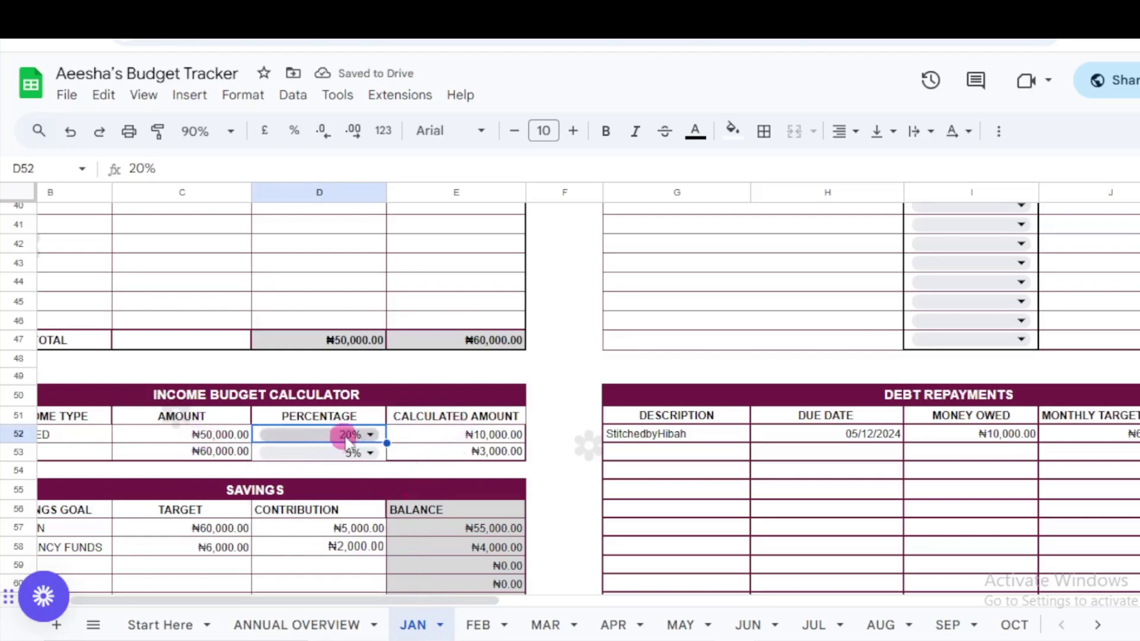
left_click(488, 435)
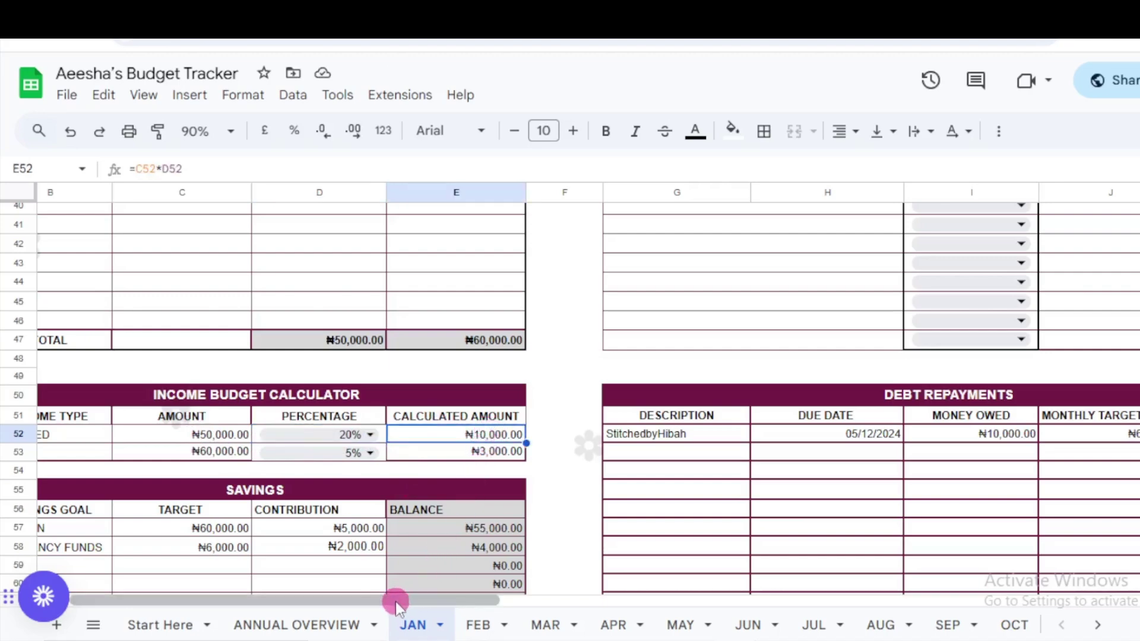
- Set the Rent budget to 10000 in the JAN sheet's EXPENSES table
scroll(535, 582, "right", 15)
scroll(712, 534, "up", 5)
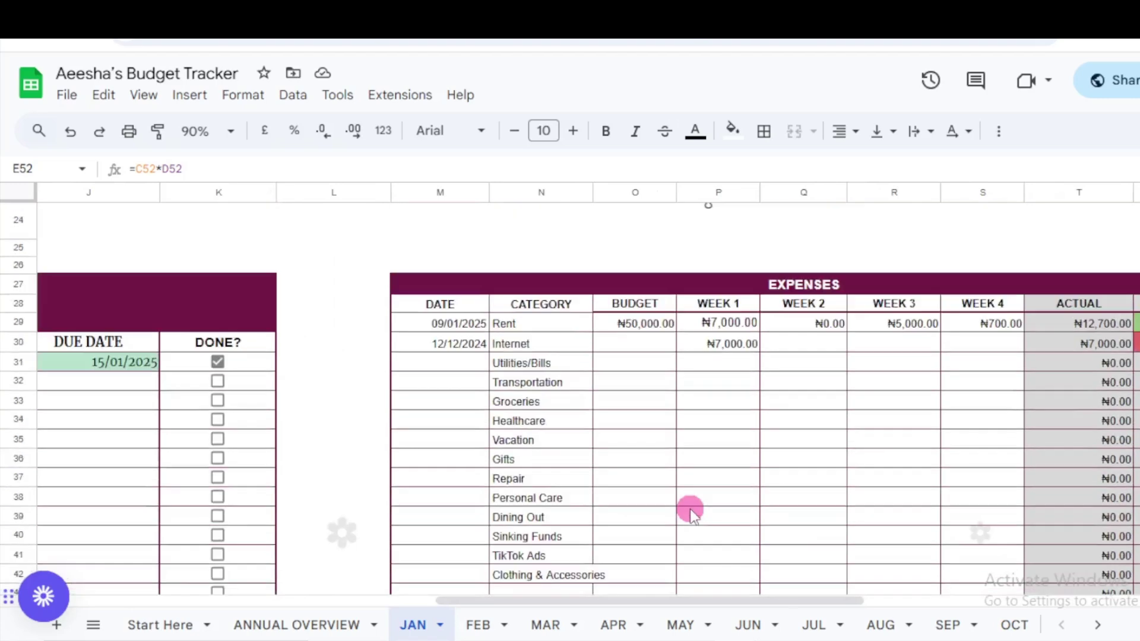
left_click(642, 326)
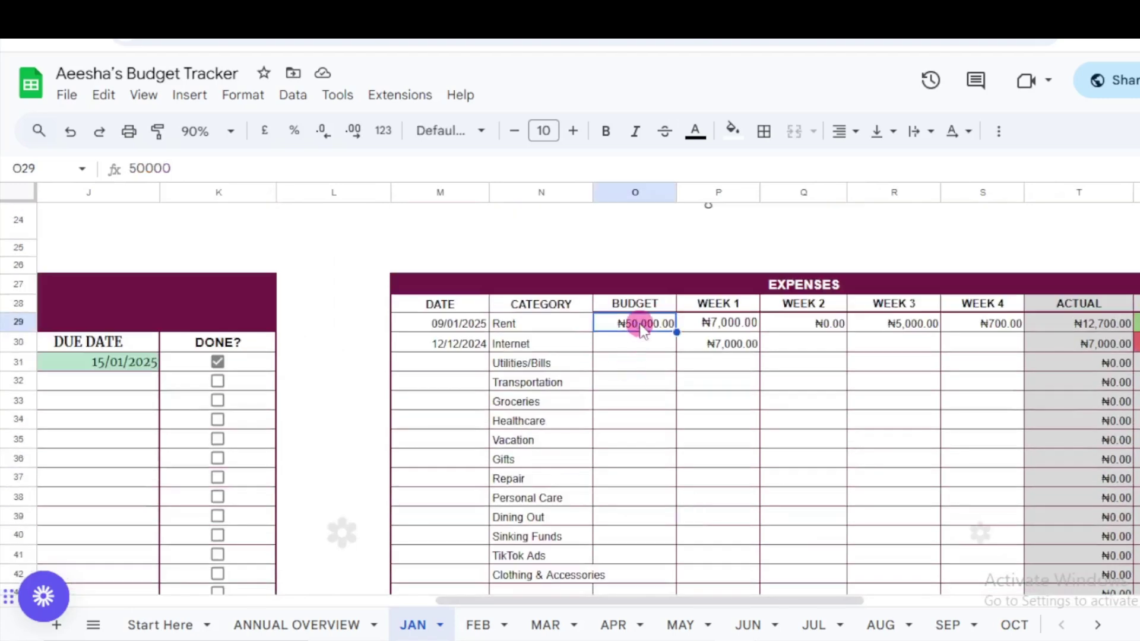
type("10000")
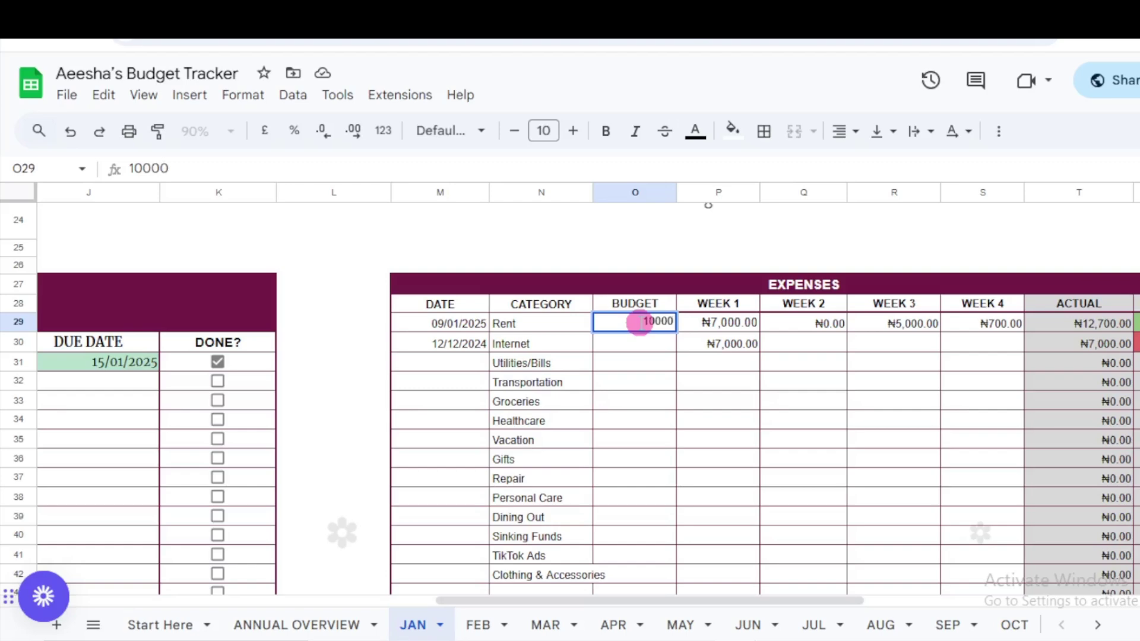
key("Return")
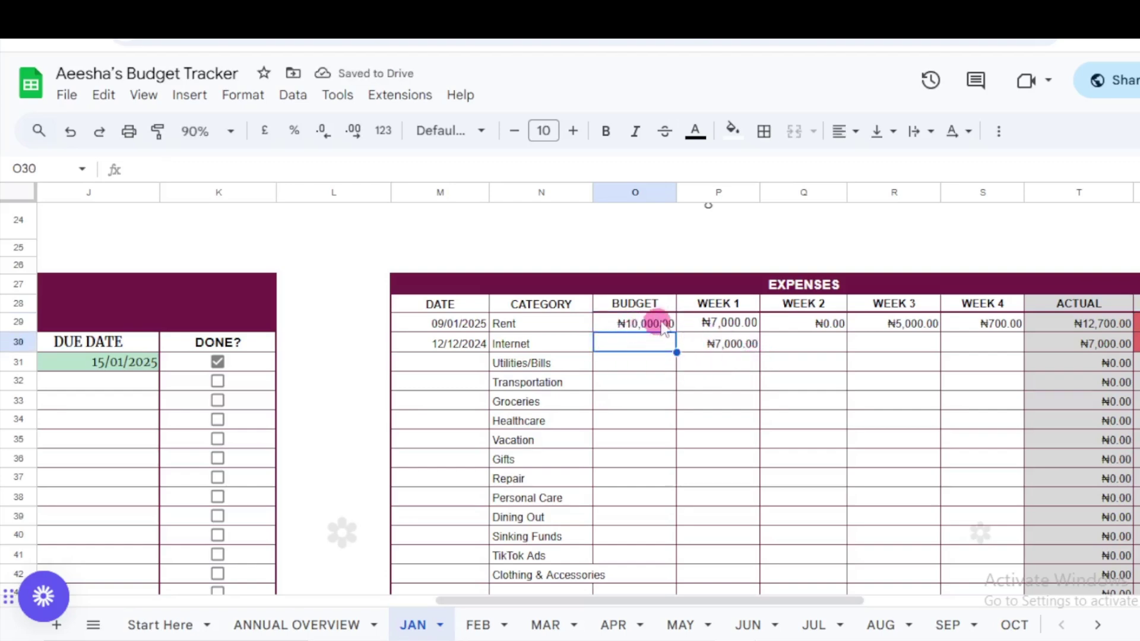
- Enter 14000 as the WEEK 1 expense for Rent and select its WEEK 2 amount
left_click(742, 328)
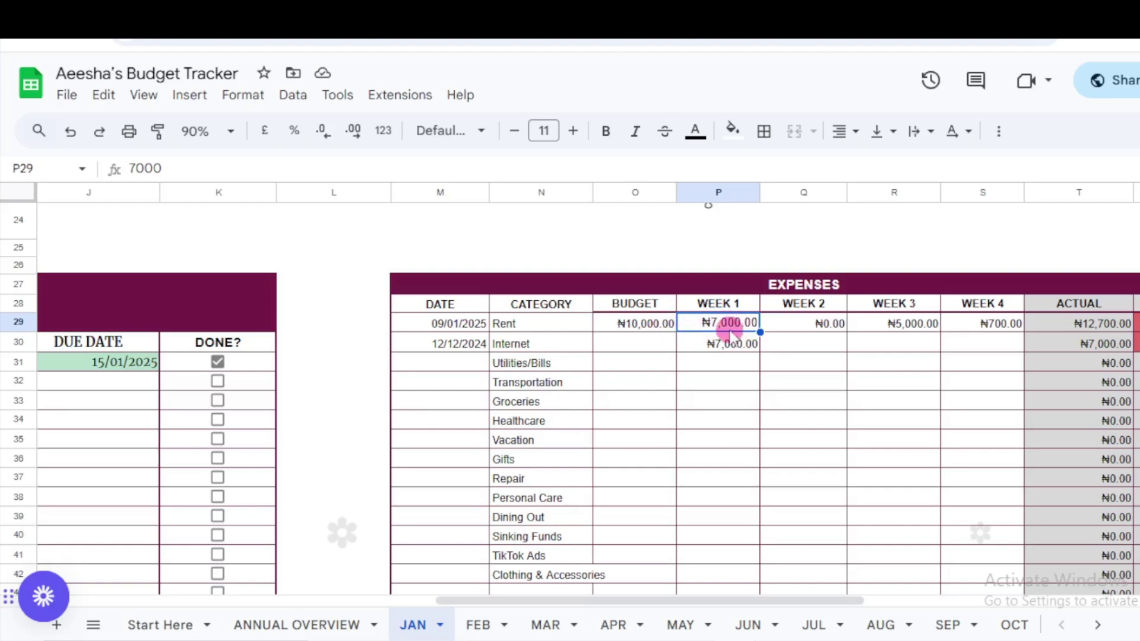
type("14000")
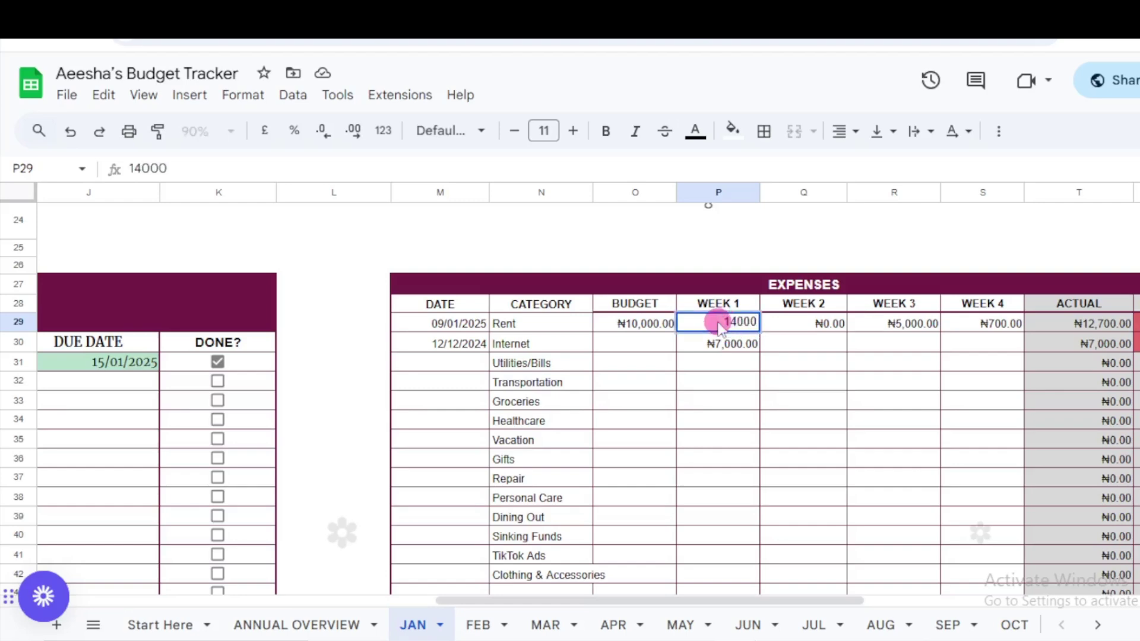
key("Return")
left_click(825, 330)
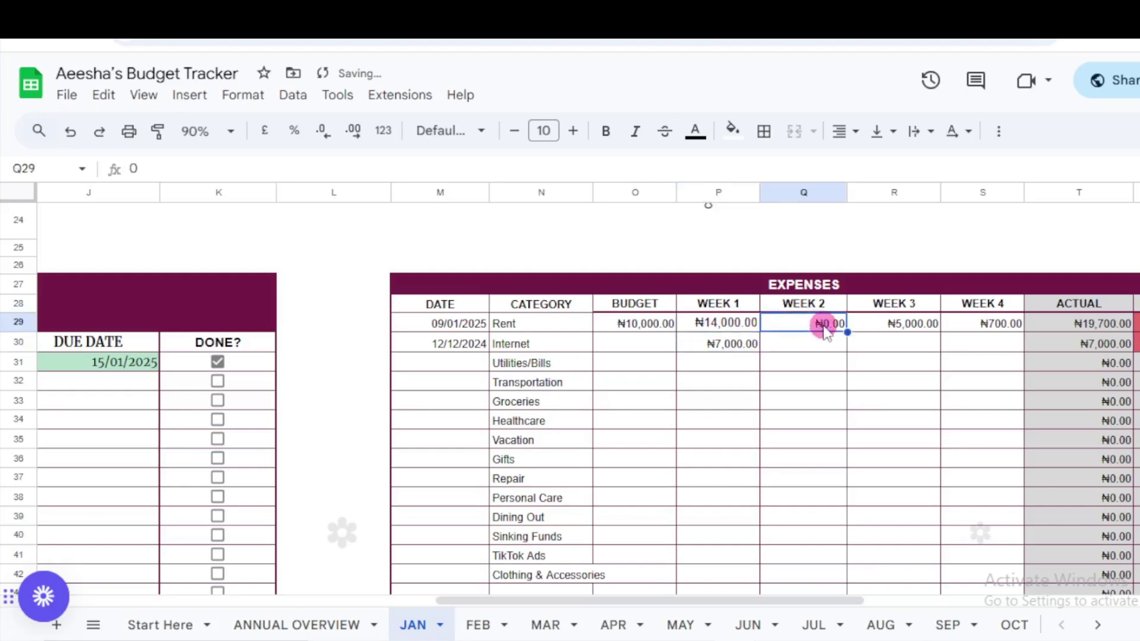
- Check the Rent amounts for WEEK 3 and WEEK 4, and set the Transportation budget to 60000
left_click(903, 327)
left_click(983, 323)
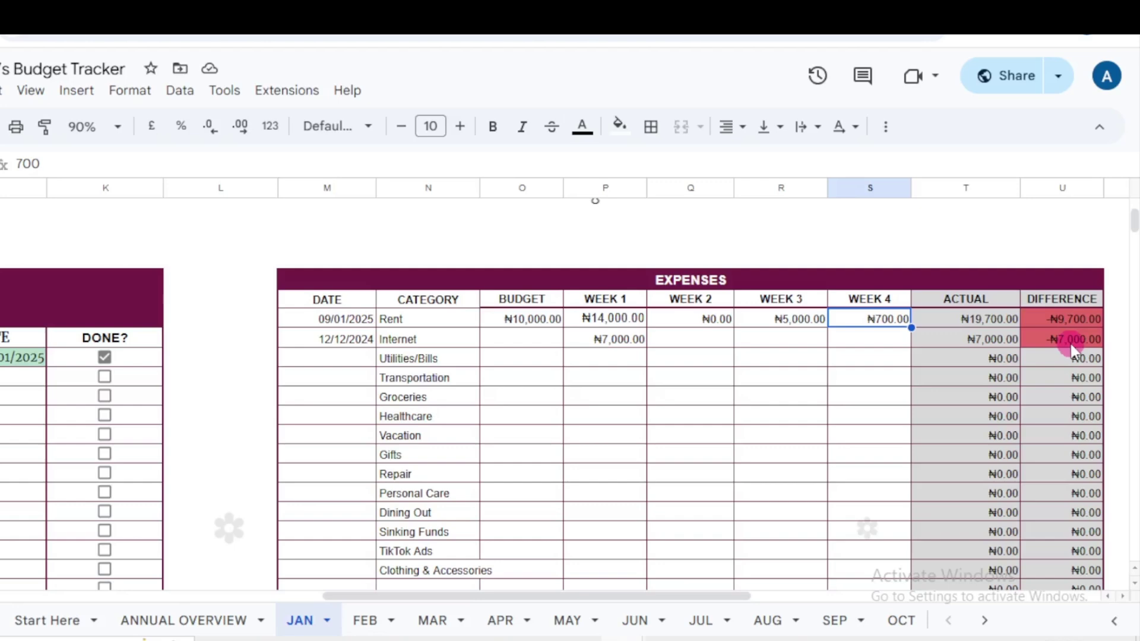
left_click(537, 376)
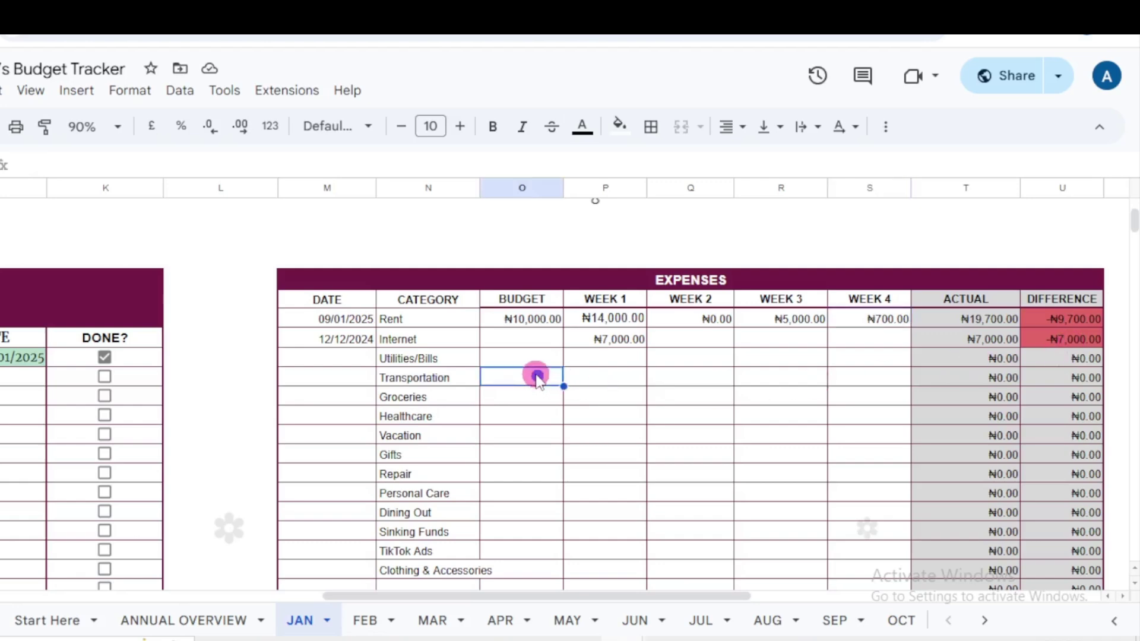
type("60000")
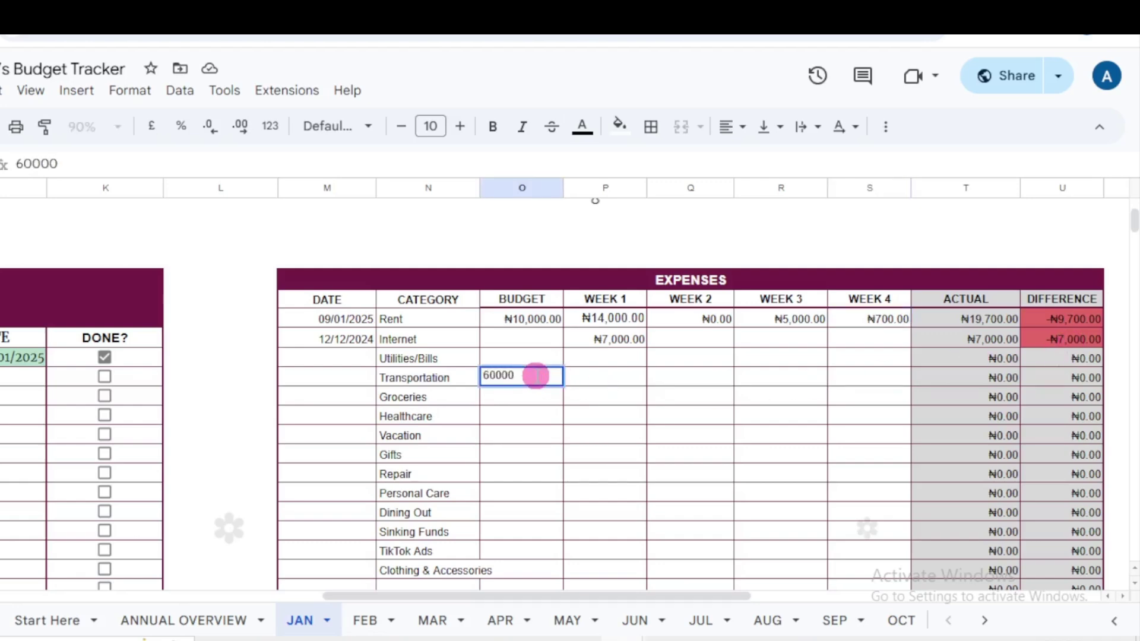
key("Return")
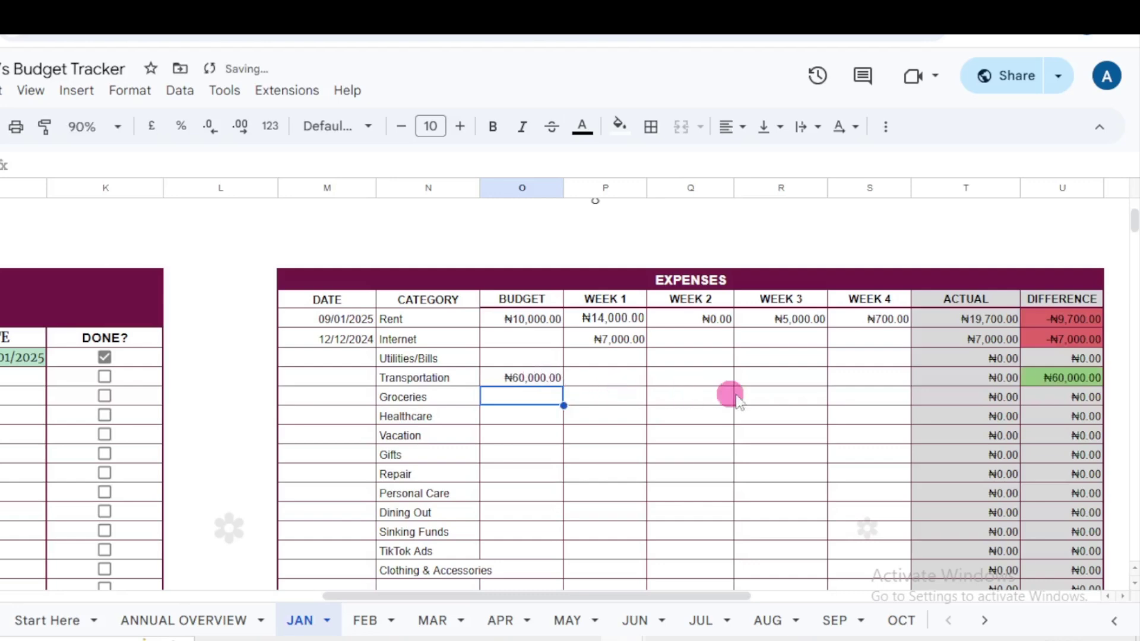
- Enter 7000 as the WEEK 1 expense for Transportation in the EXPENSES table
left_click(639, 378)
type("7,000")
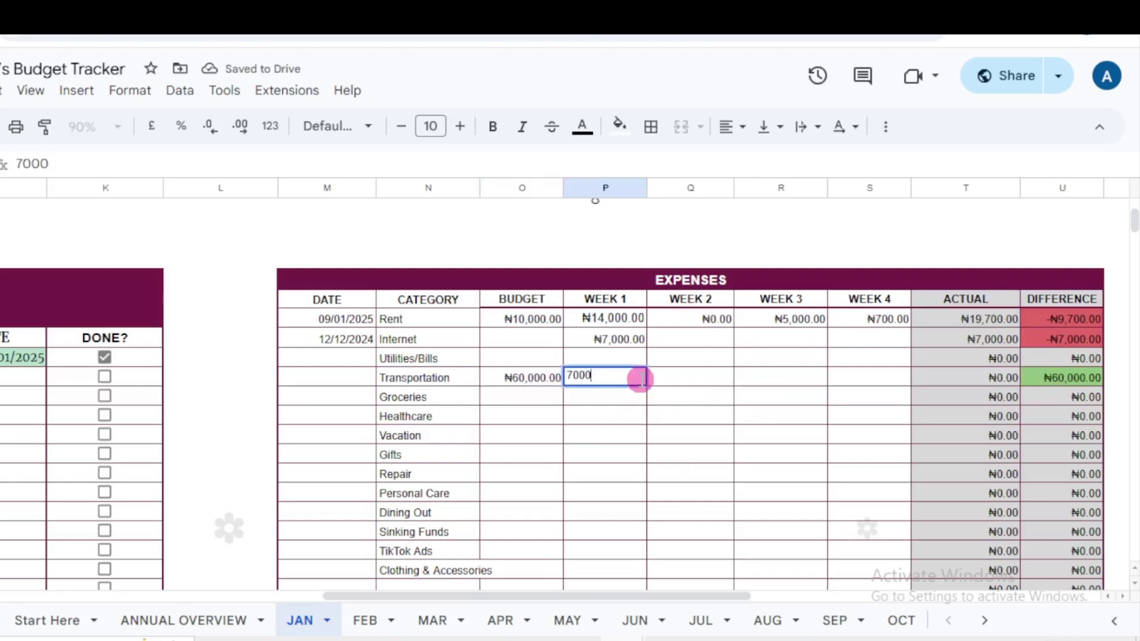
key("Return")
- Enter 400000 as the WEEK 2 expense for Transportation and correct it to 40000
left_click(682, 379)
type("400,000")
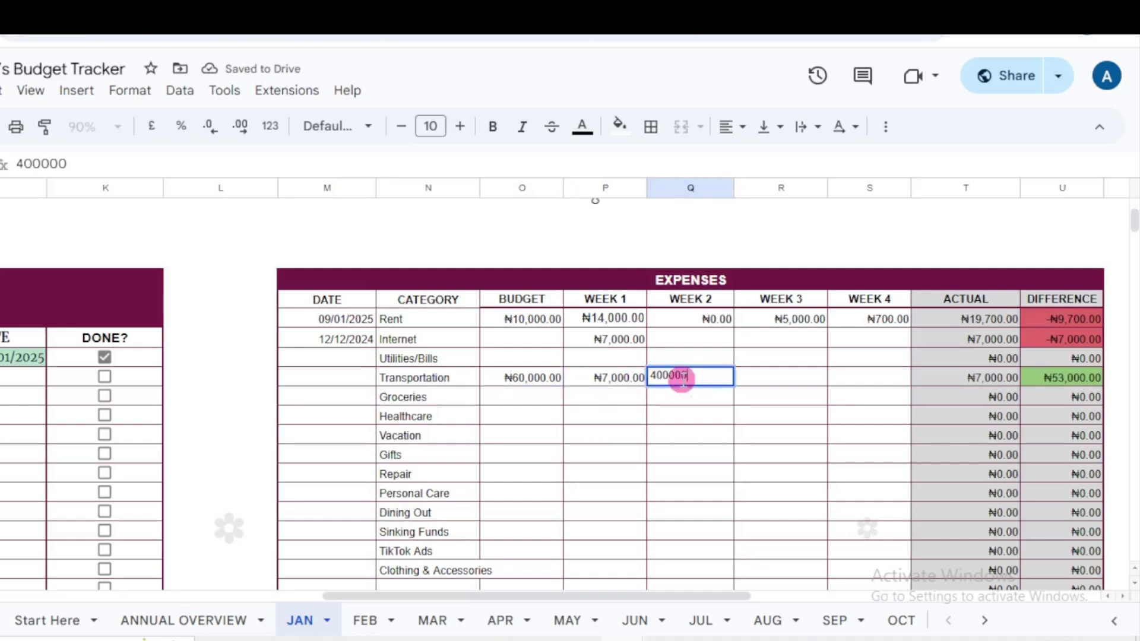
key("Return")
left_click(694, 383)
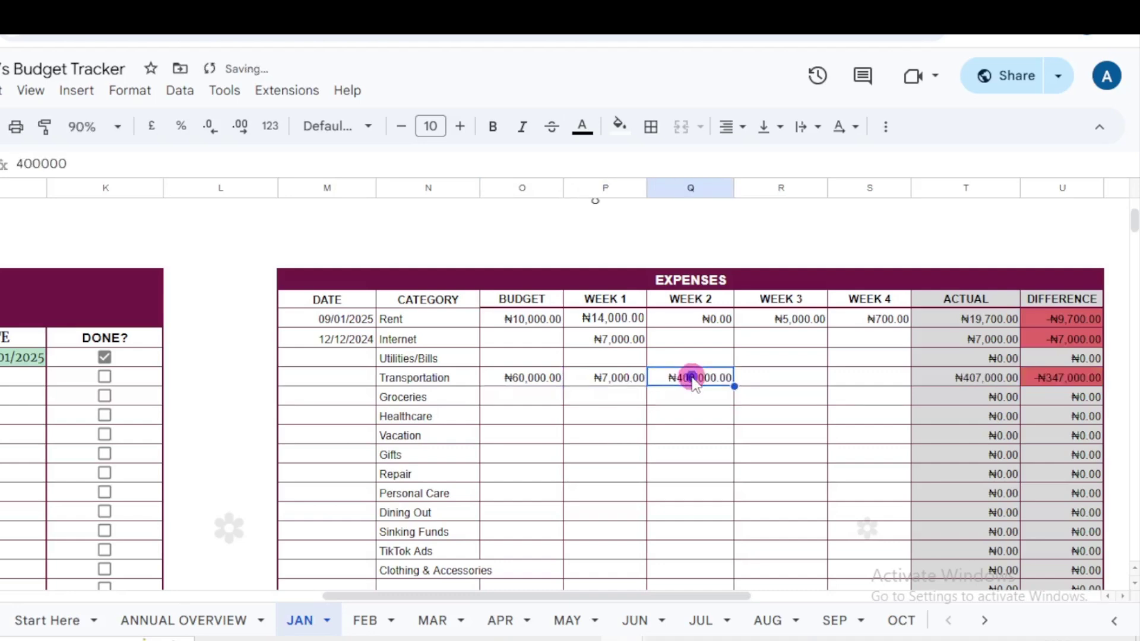
left_click(173, 169)
key("BackSpace")
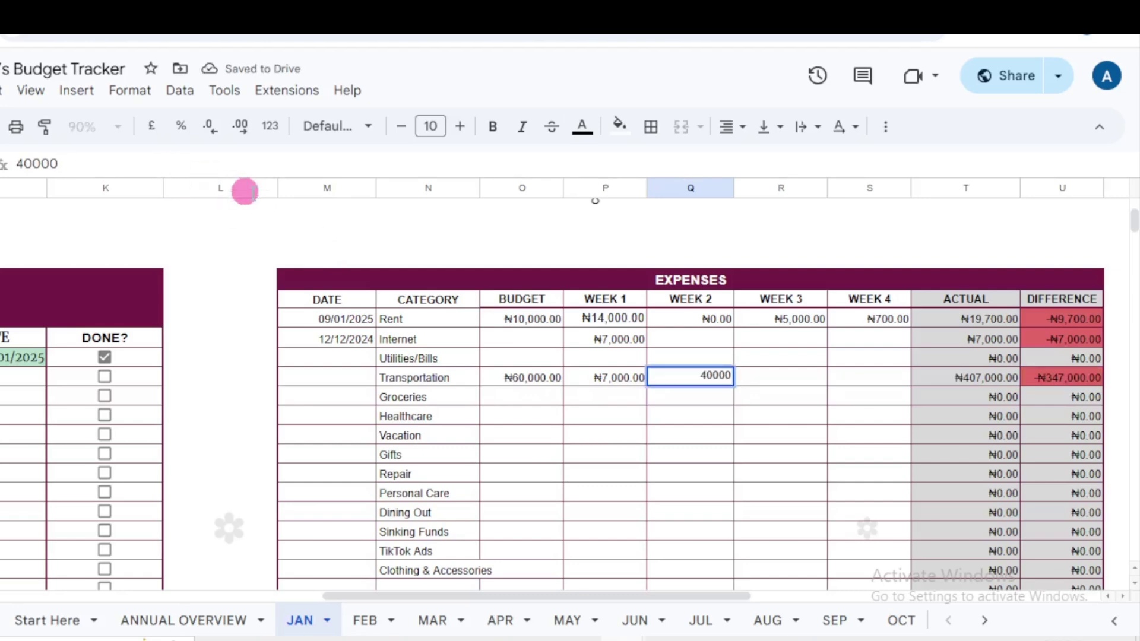
key("Return")
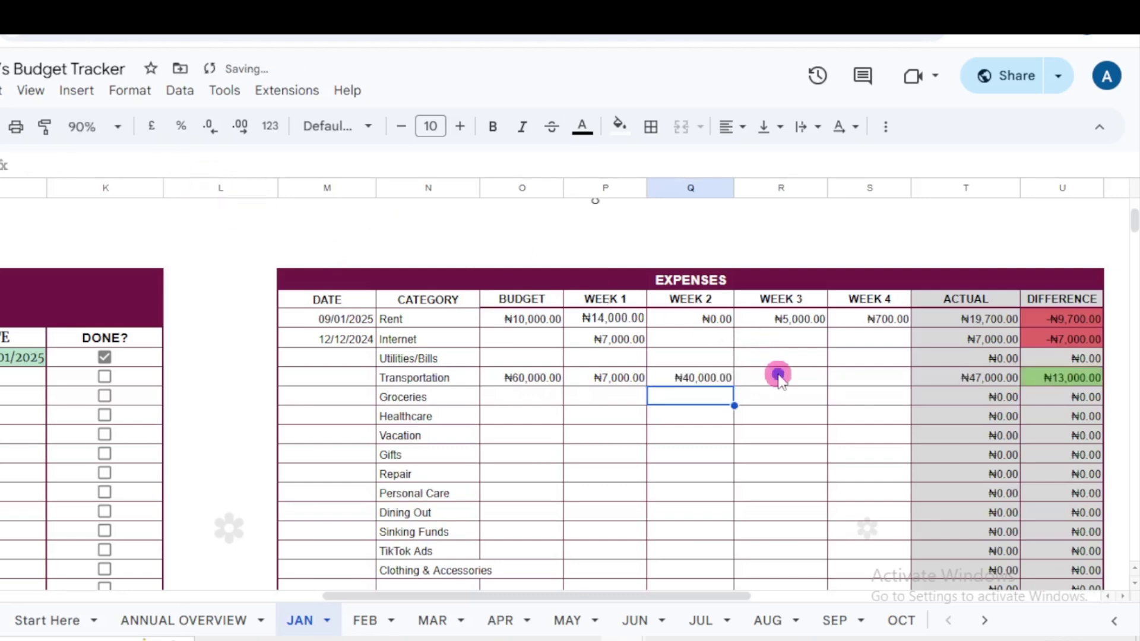
- Enter 40000 as the WEEK 3 expense for Transportation
left_click(779, 377)
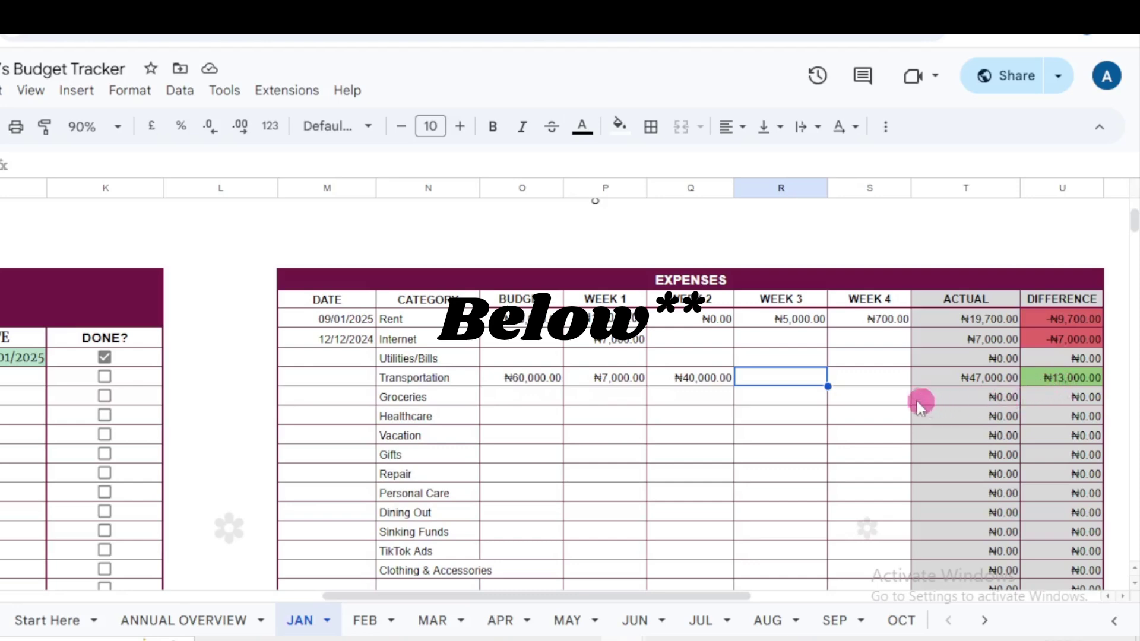
type("4")
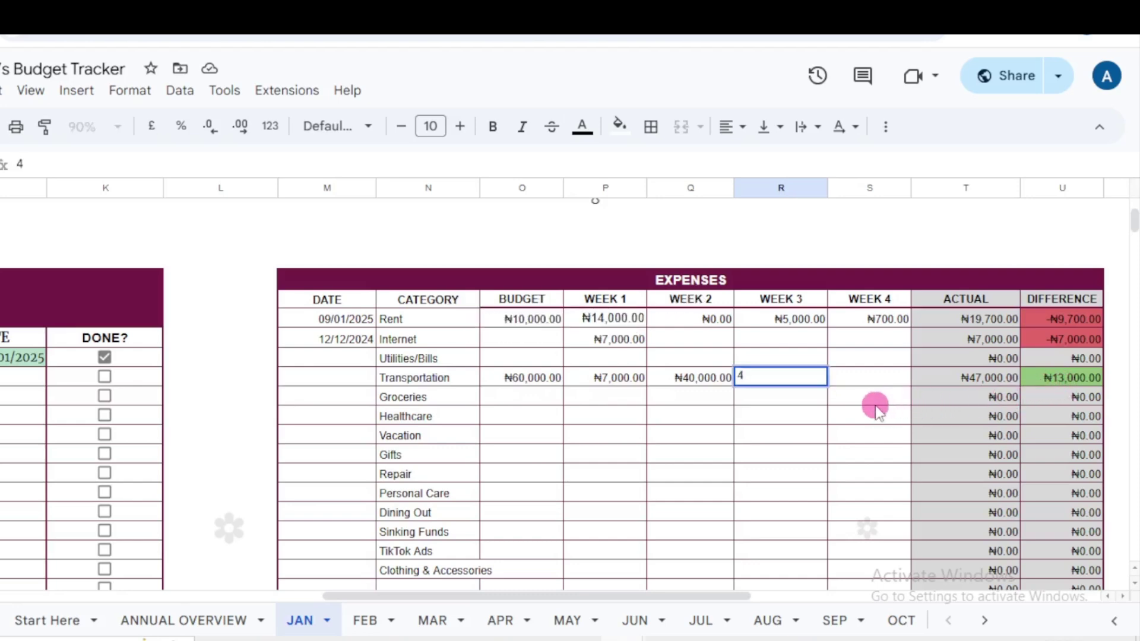
type("0,000000")
key("Return")
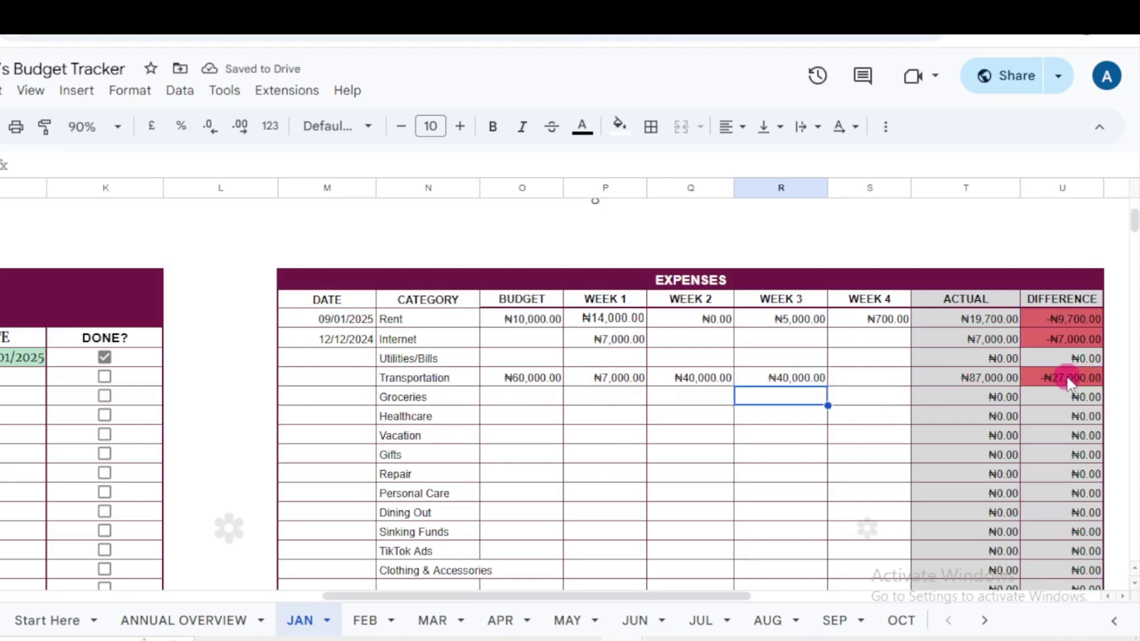
- Examine the EXPENSES table's categories and its TOTAL row for budget, weekly, actual and difference amounts
scroll(794, 412, "down", 10)
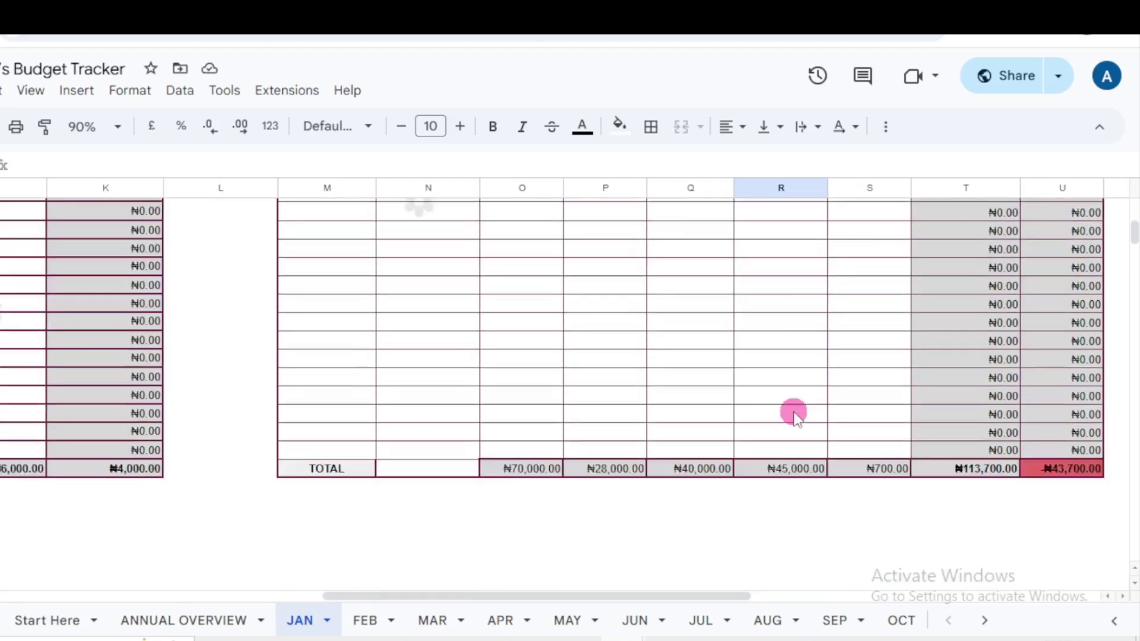
scroll(794, 412, "up", 10)
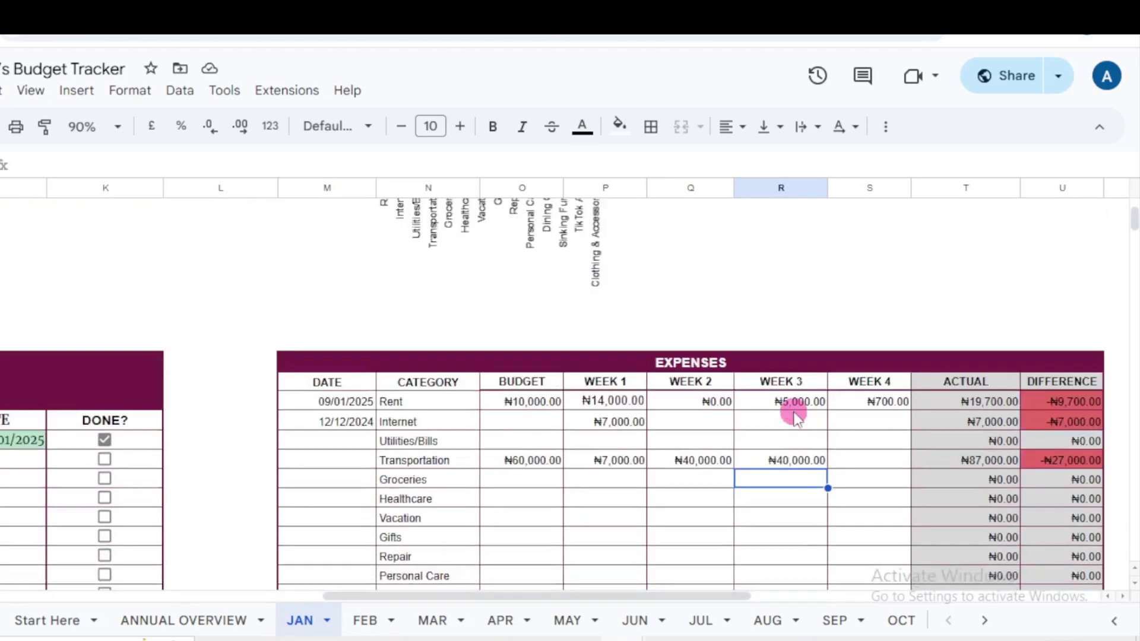
scroll(796, 416, "down", 3)
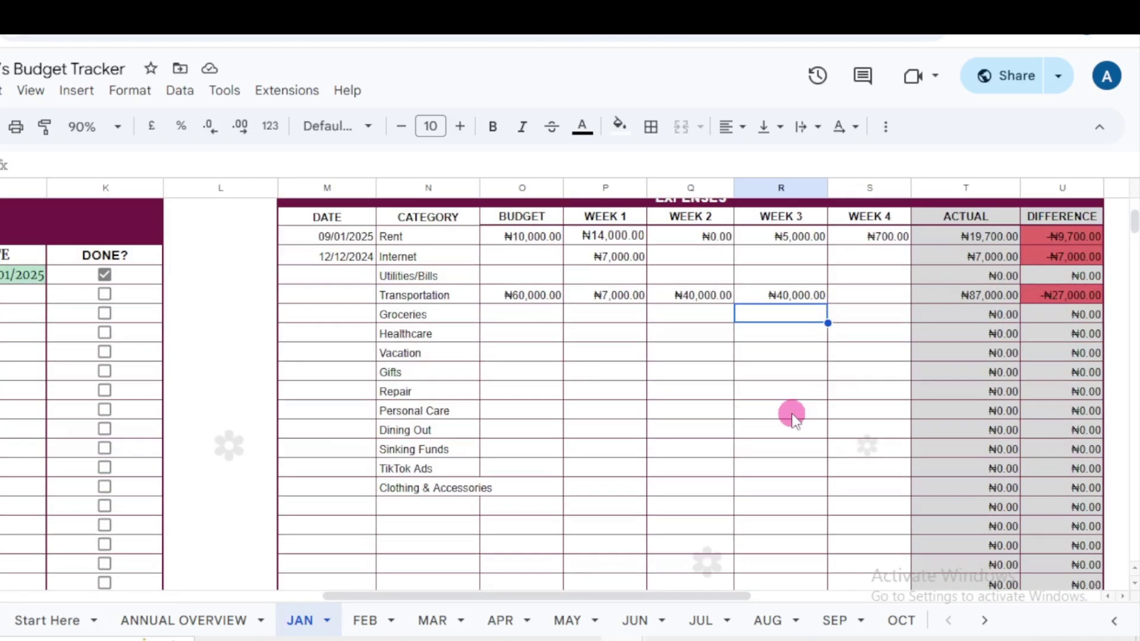
scroll(794, 414, "down", 3)
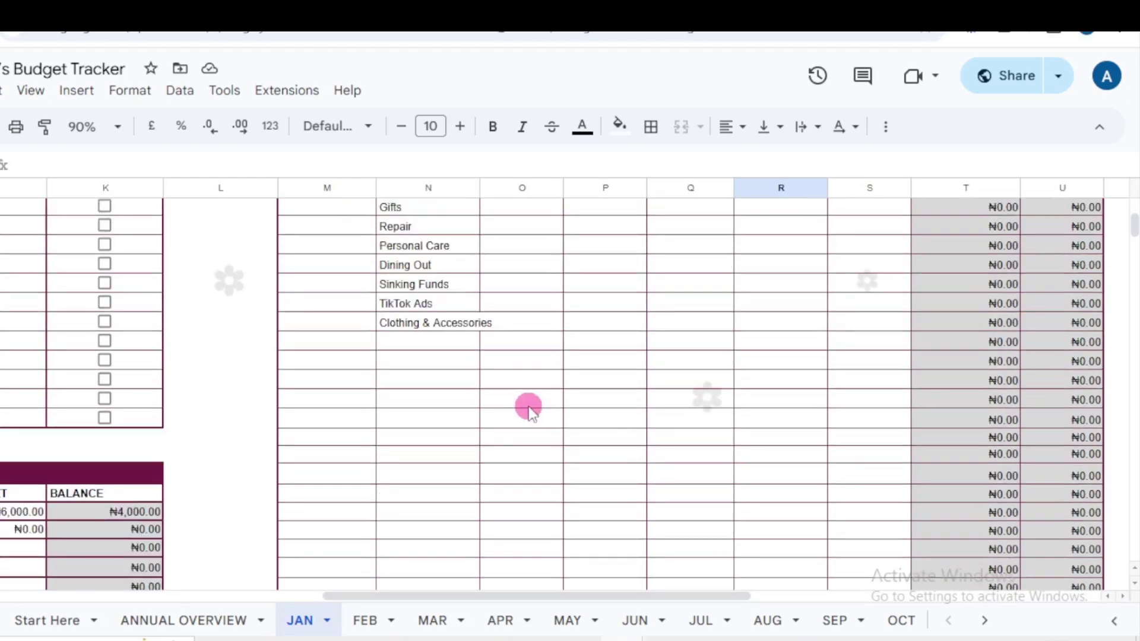
scroll(612, 416, "up", 4)
scroll(612, 414, "down", 10)
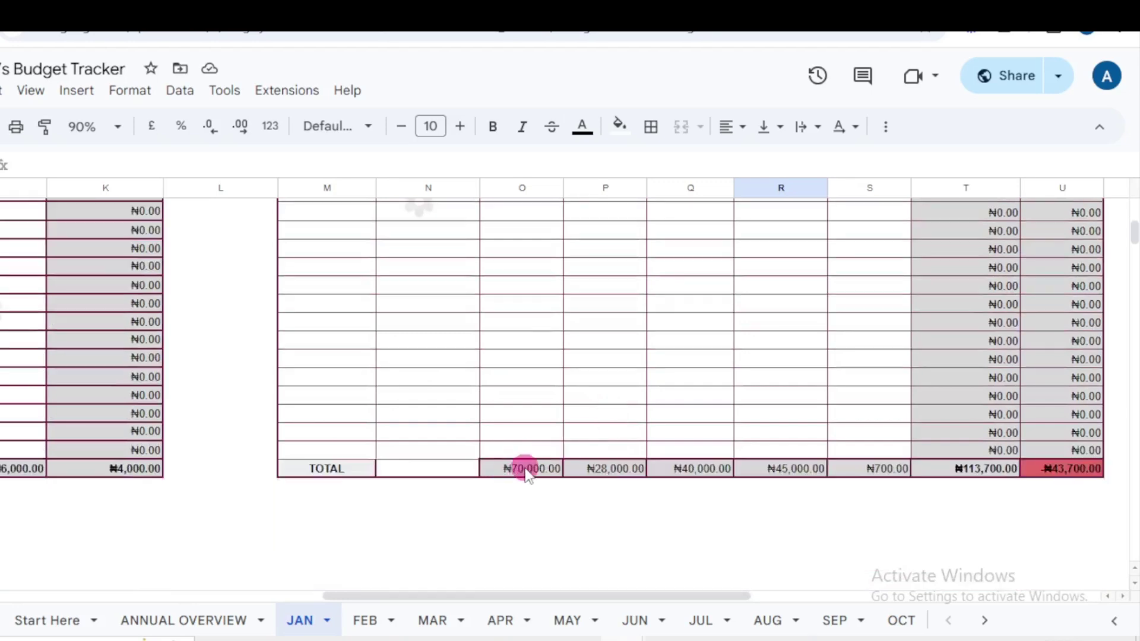
scroll(522, 465, "up", 11)
scroll(523, 465, "down", 9)
scroll(526, 469, "down", 5)
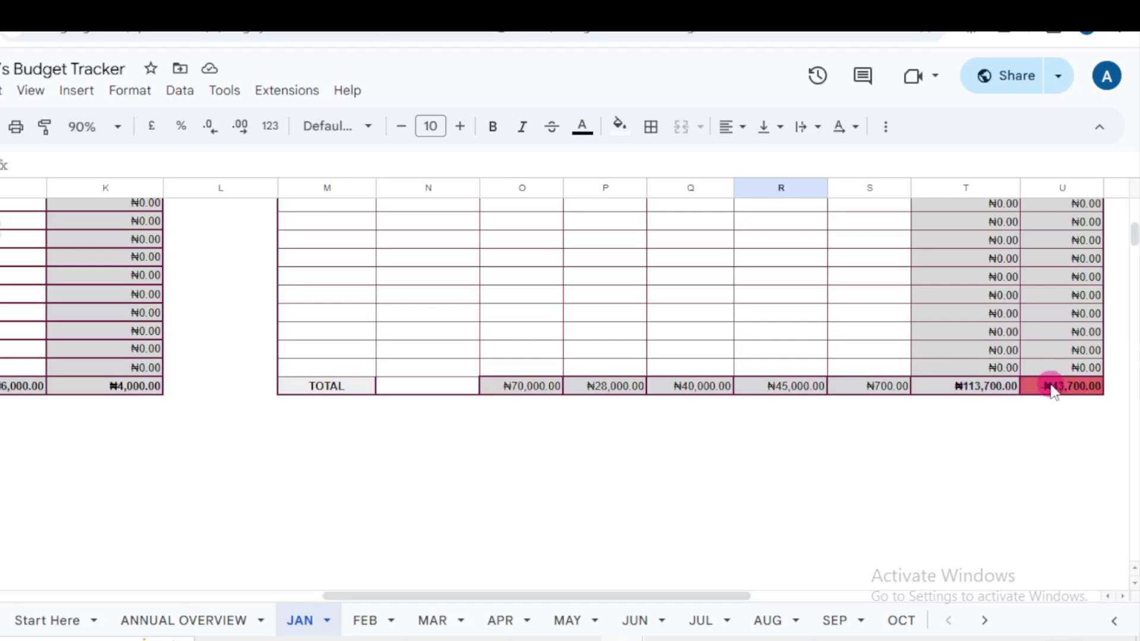
scroll(420, 427, "down", 5)
scroll(420, 428, "up", 4)
scroll(425, 487, "down", 3)
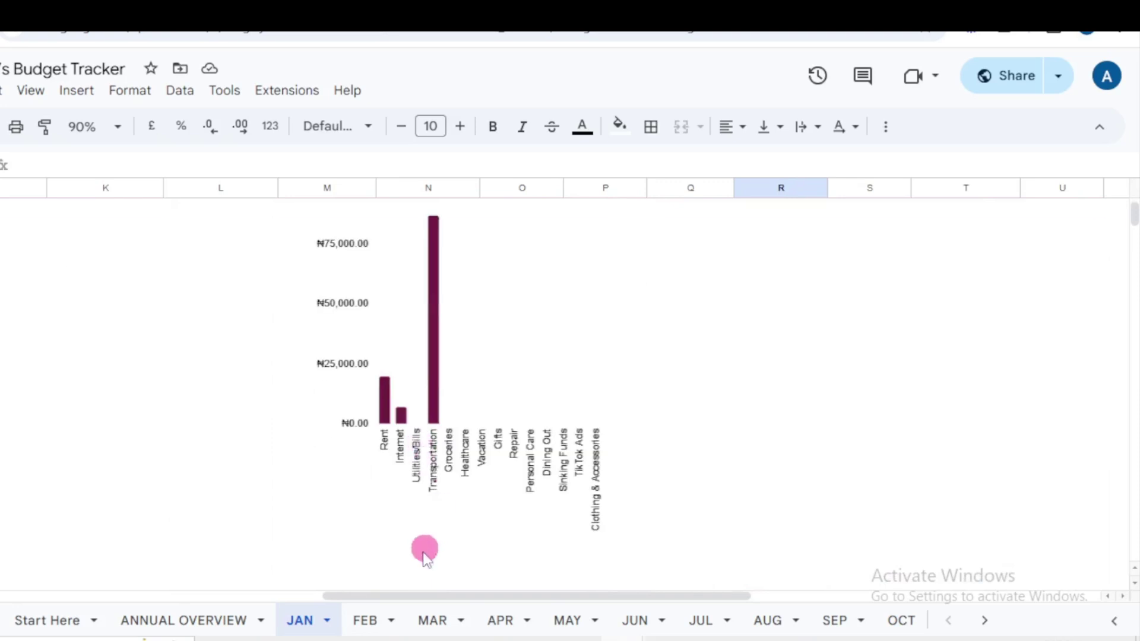
- Go to the BUDGET TRACKER SUMMARY/OVERVIEW chart and set the sheet zoom to 75%
left_click_drag(426, 594, 150, 550)
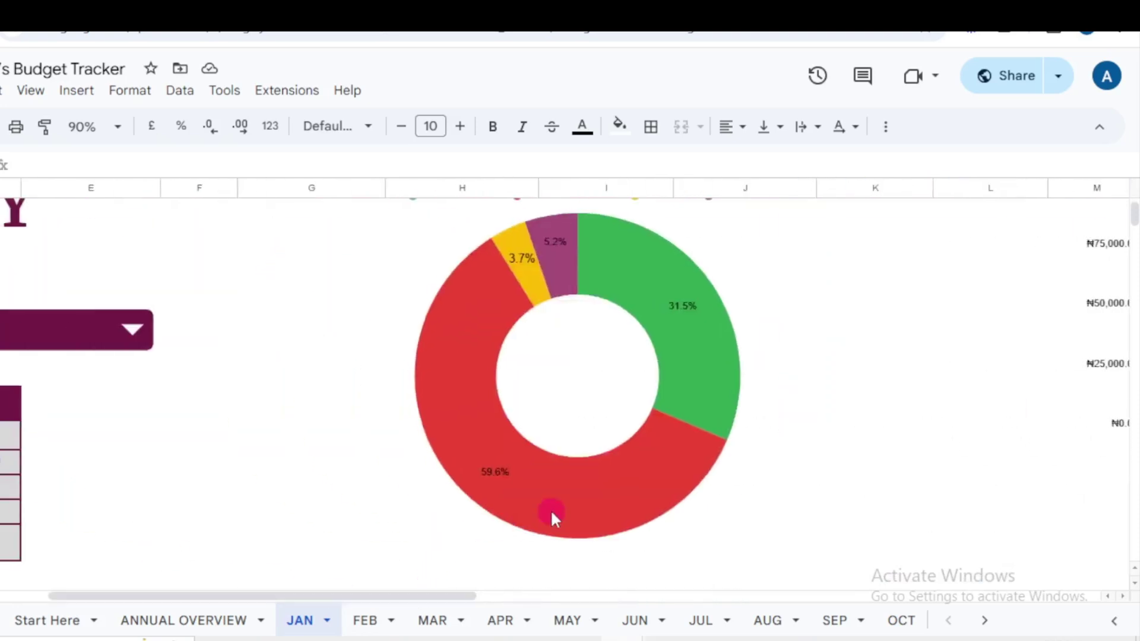
scroll(550, 510, "up", 2)
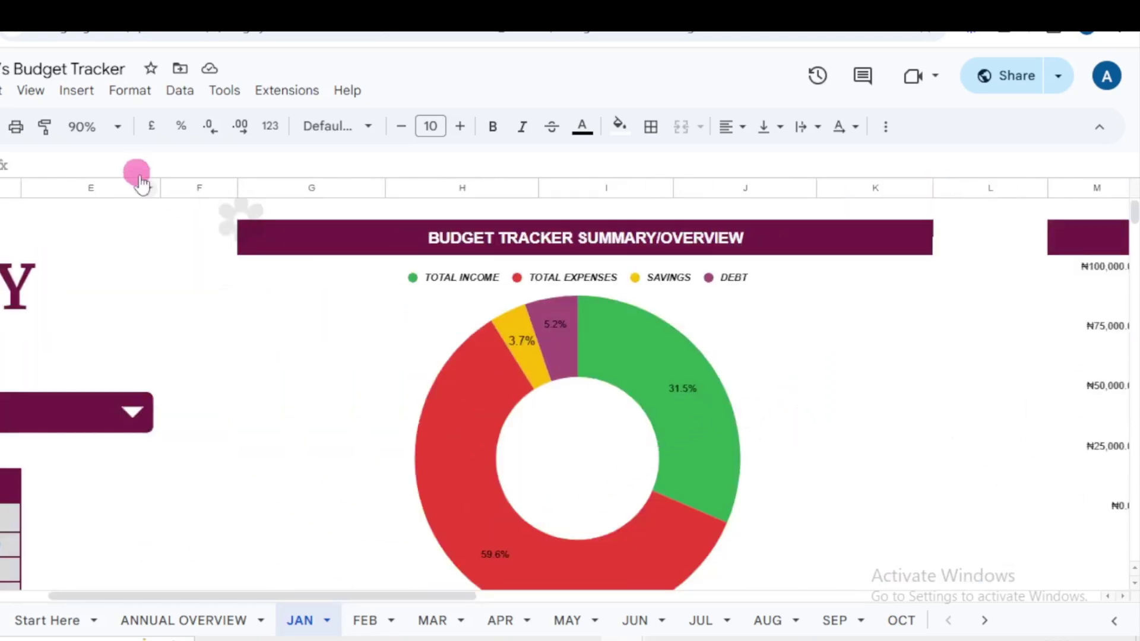
left_click(101, 125)
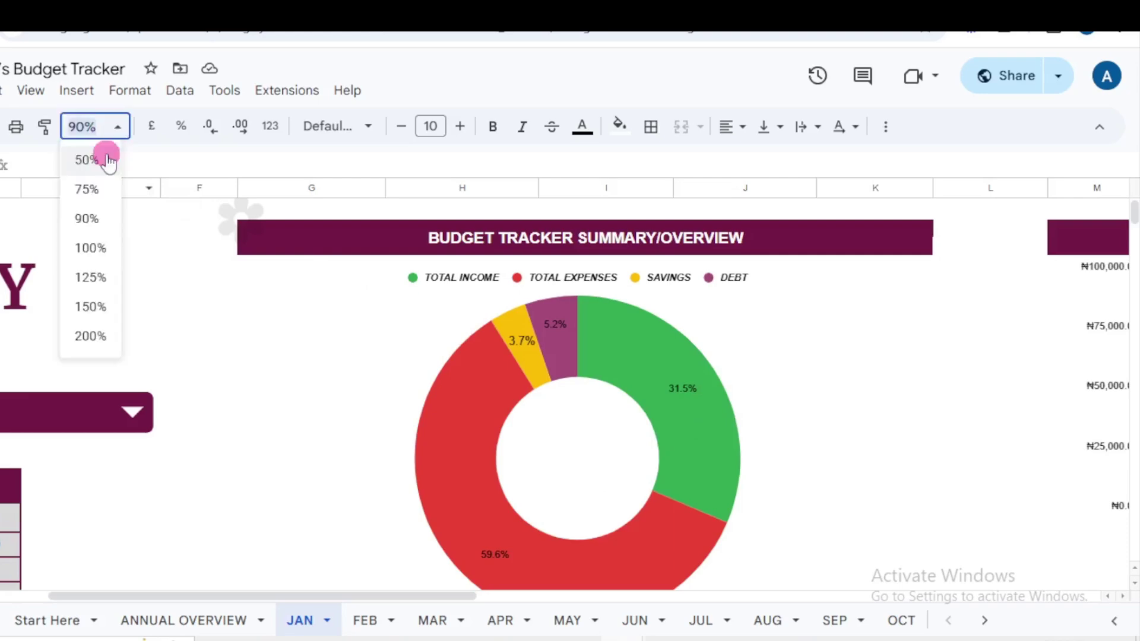
left_click(106, 201)
- Inspect the total income, total expenses, savings and debt slices of the BUDGET TRACKER SUMMARY/OVERVIEW chart
scroll(475, 392, "down", 3)
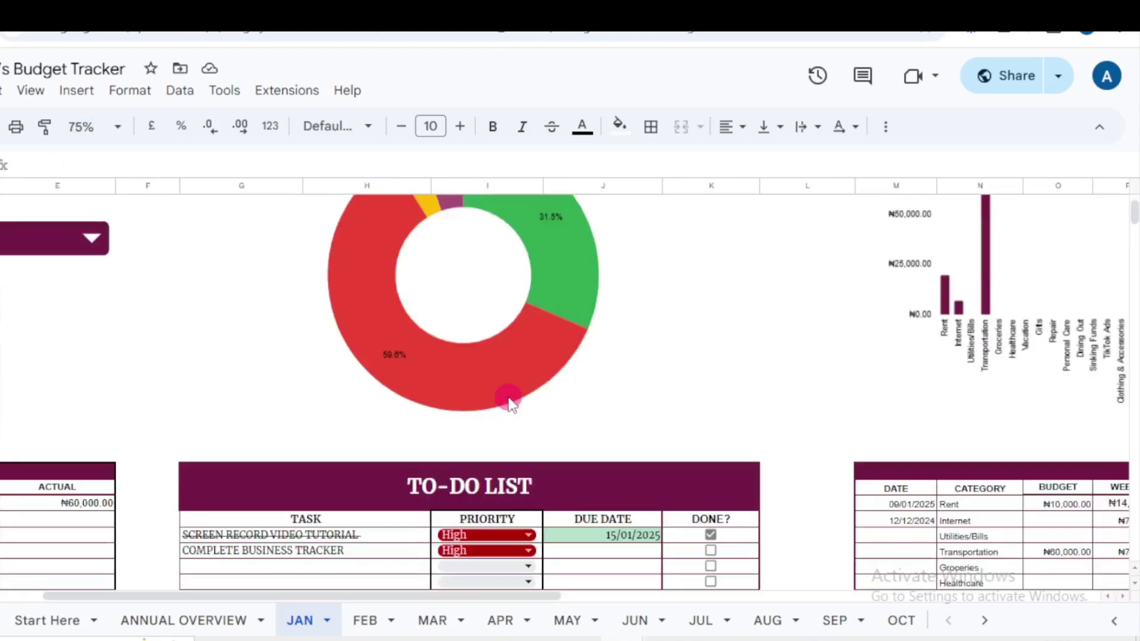
scroll(610, 338, "up", 1)
left_click(611, 339)
scroll(604, 367, "up", 1)
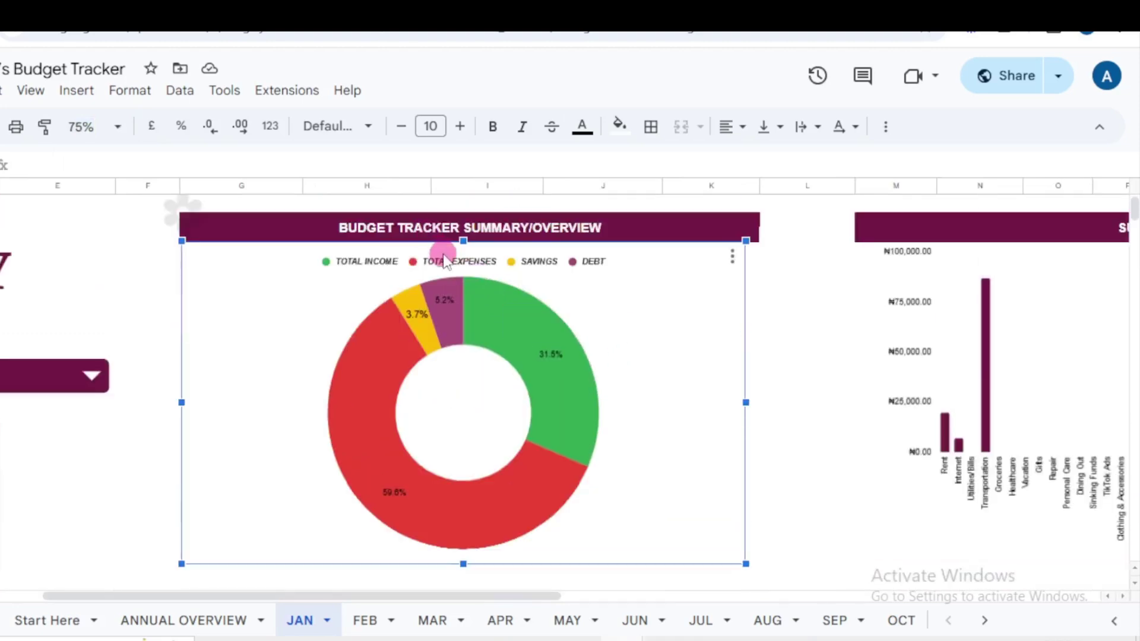
mouse_move(535, 307)
mouse_move(568, 355)
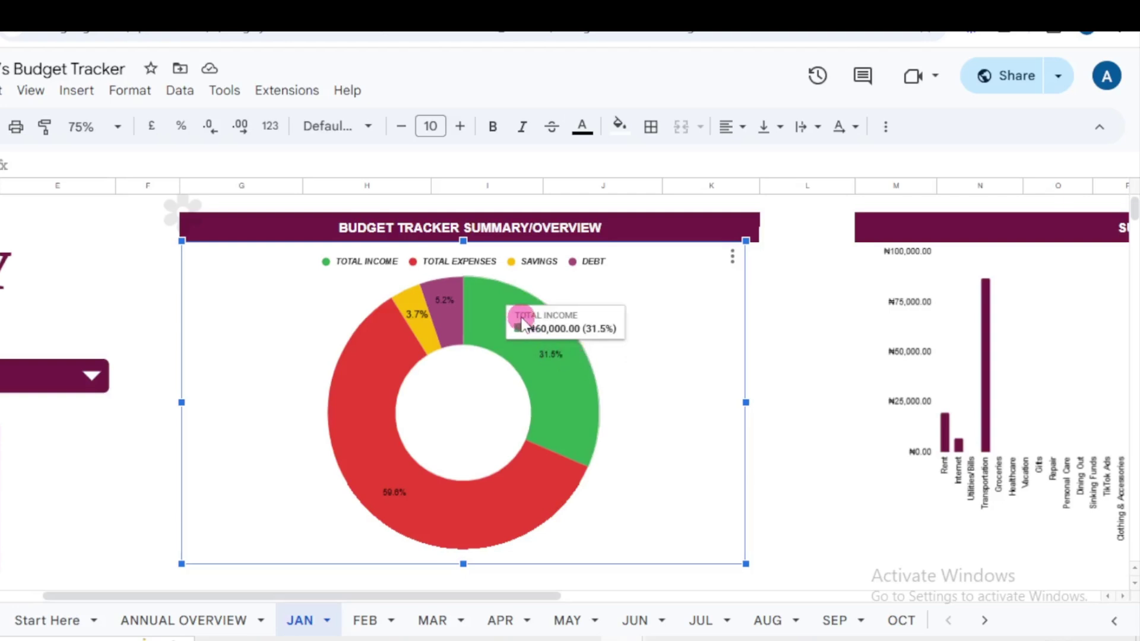
mouse_move(378, 476)
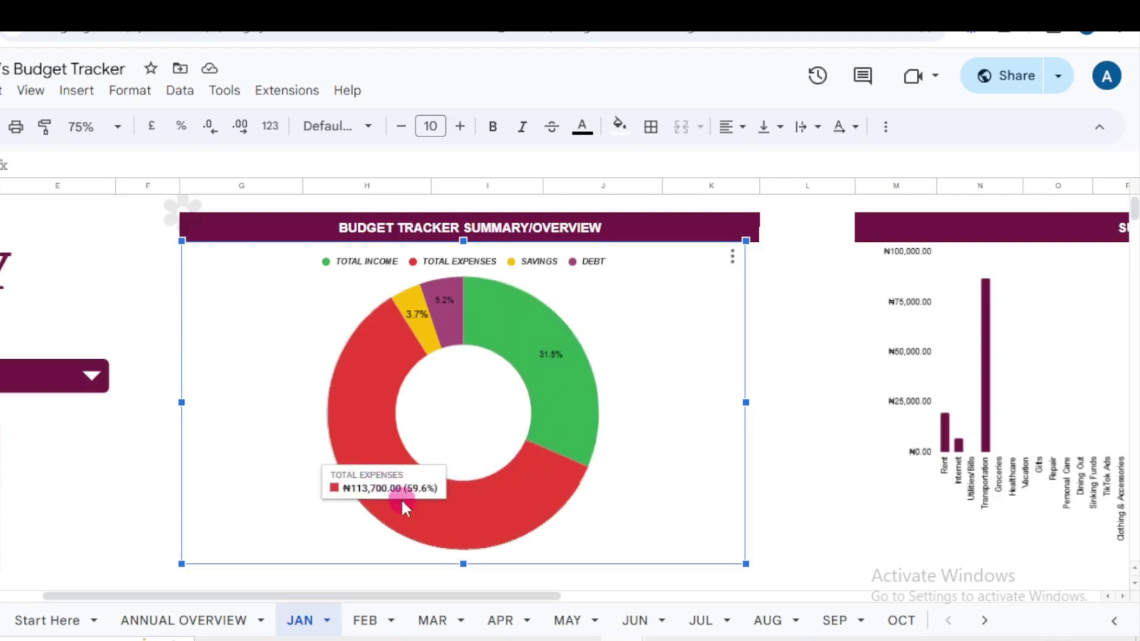
mouse_move(419, 313)
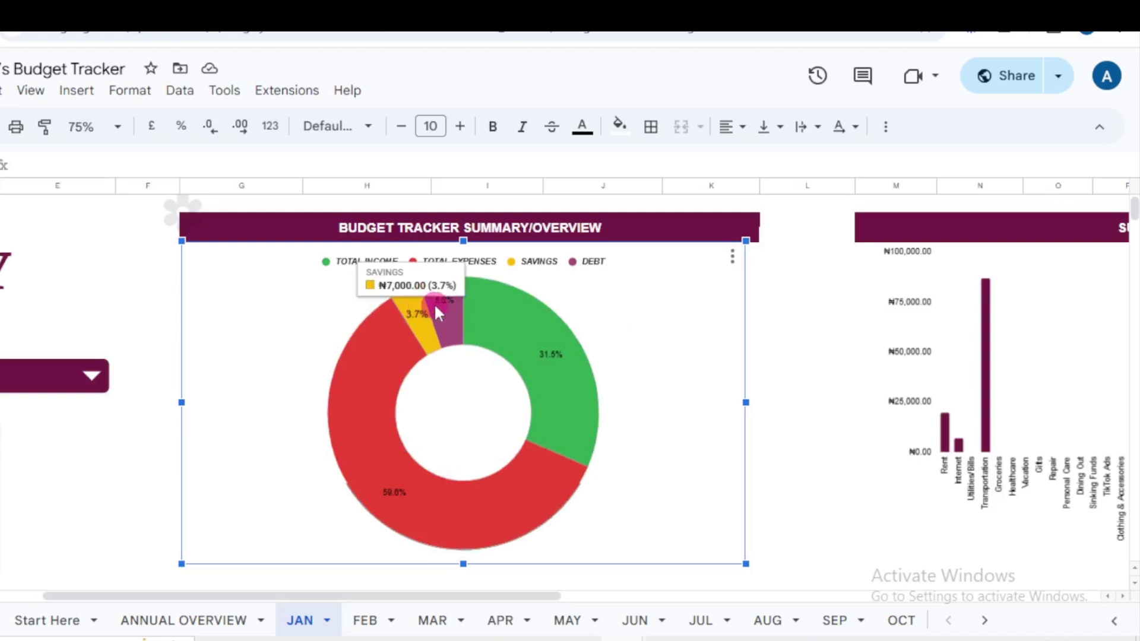
mouse_move(458, 306)
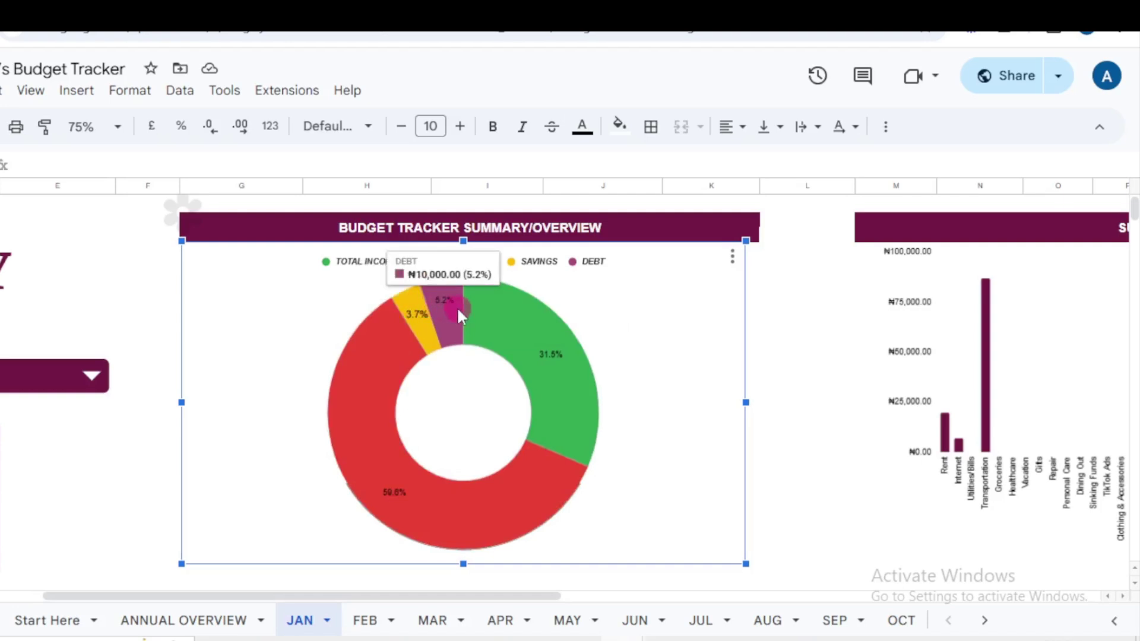
mouse_move(527, 345)
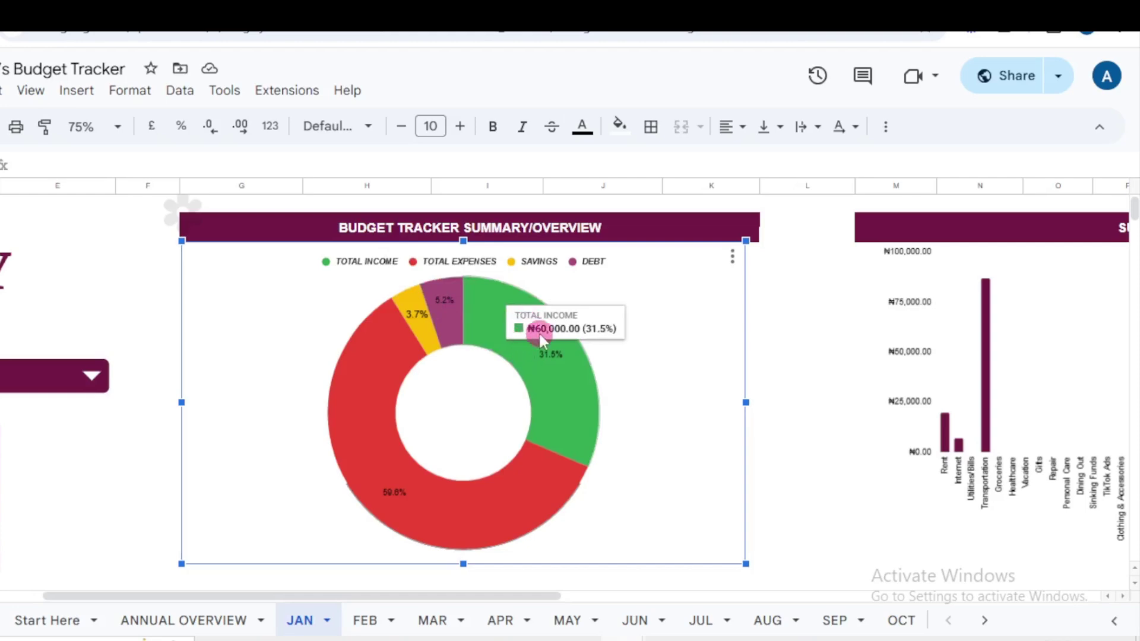
mouse_move(509, 530)
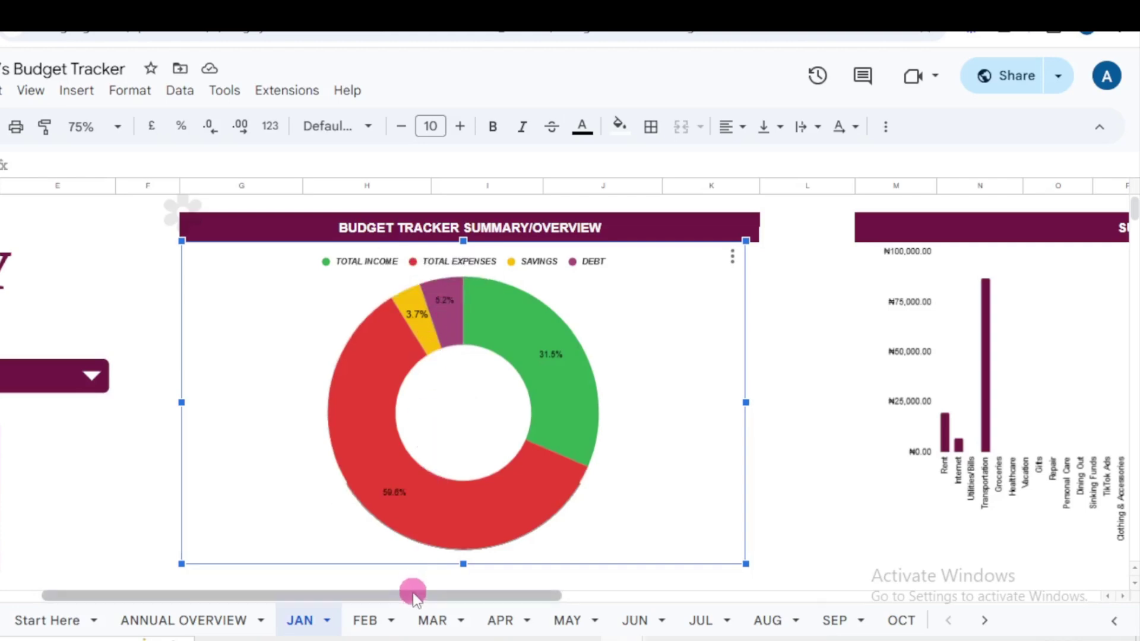
- Inspect the SUMMARY OF EXPENSES chart's Transportation bar and compare the chart with the EXPENSES table
left_click_drag(416, 597, 689, 600)
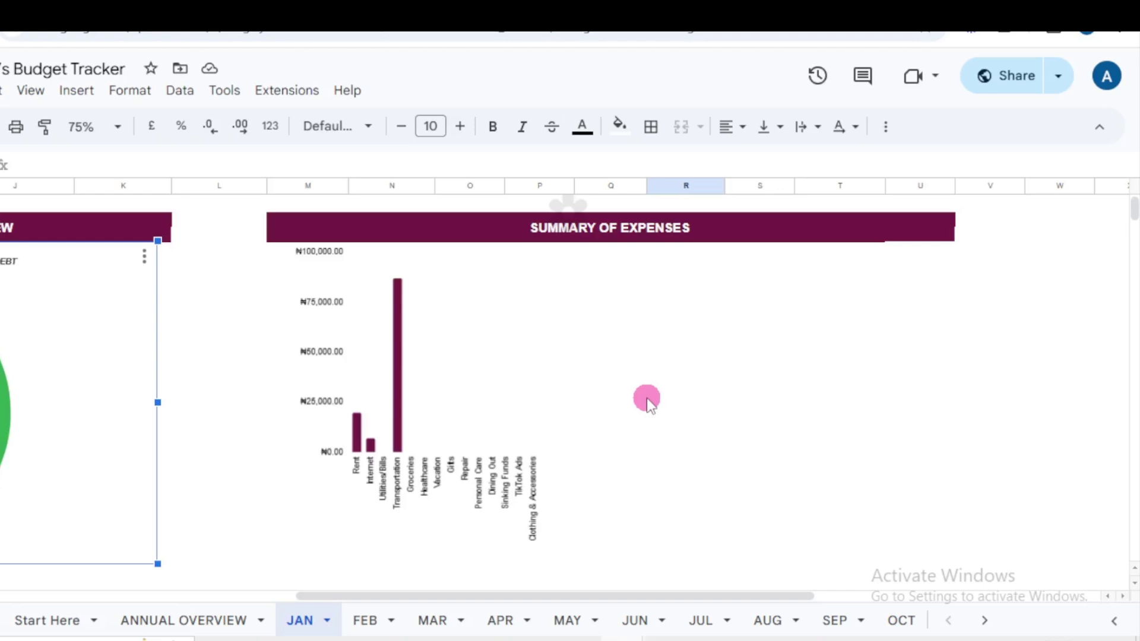
scroll(647, 398, "down", 4)
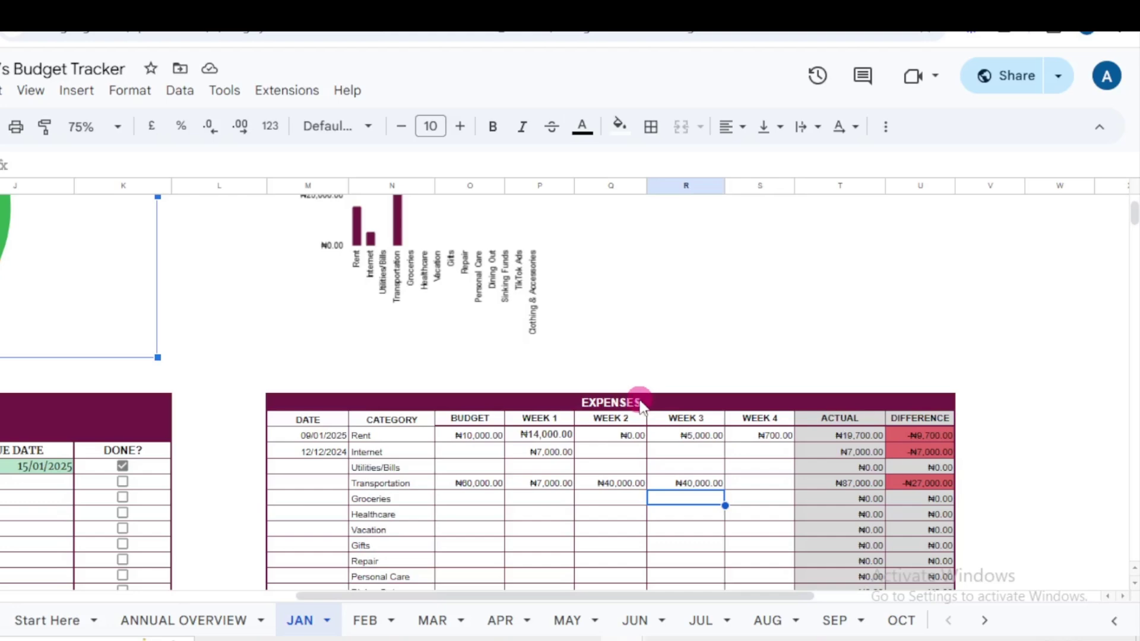
scroll(642, 406, "up", 3)
scroll(642, 400, "up", 2)
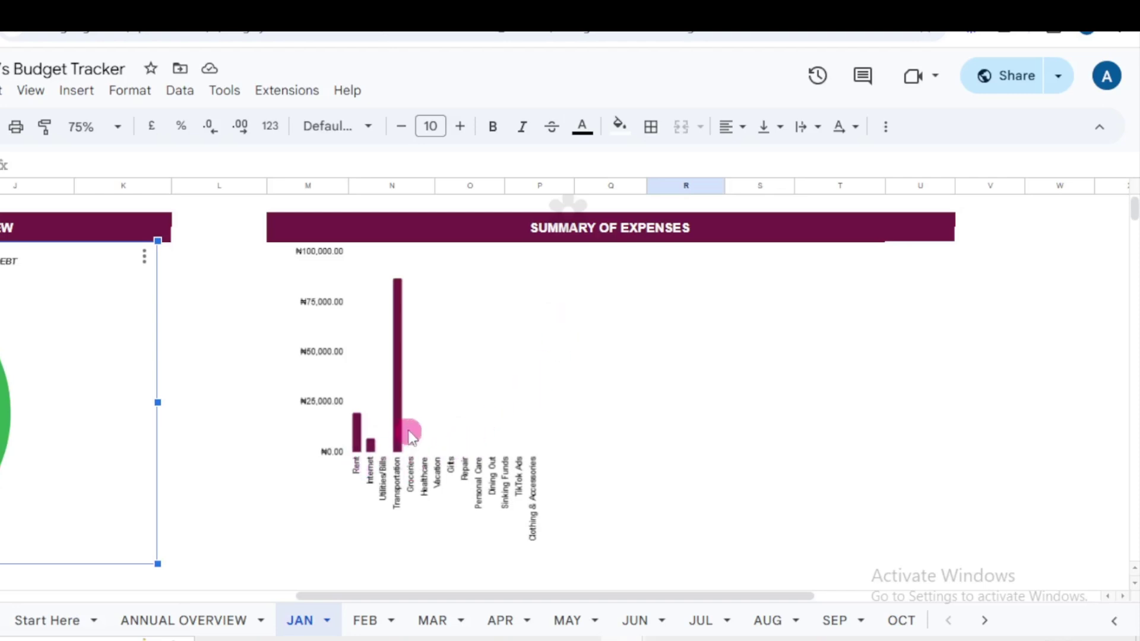
left_click(399, 280)
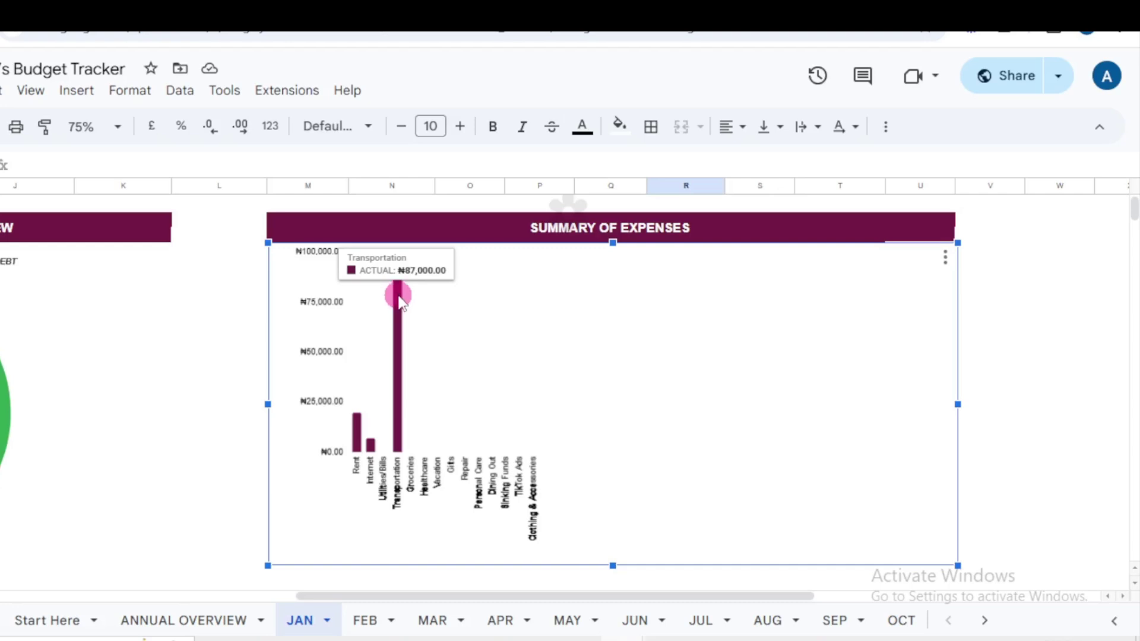
scroll(462, 414, "down", 3)
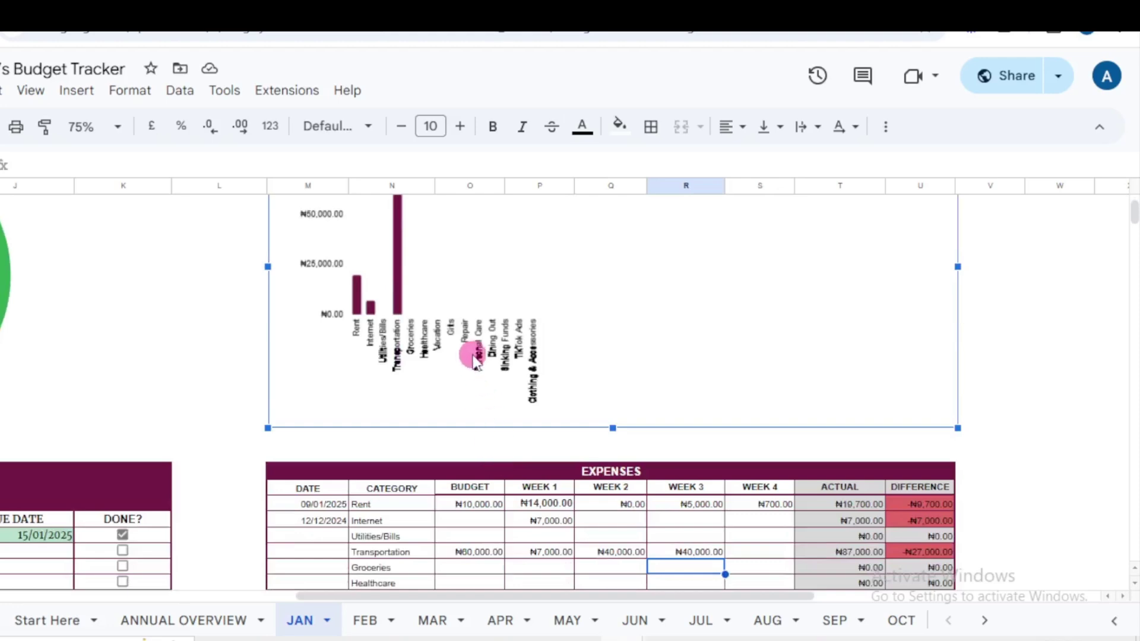
- Go to the ANNUAL OVERVIEW sheet and review its annual totals and the MONTHLY TREND OF INCOME VS EXPENSES chart
scroll(475, 359, "down", 3)
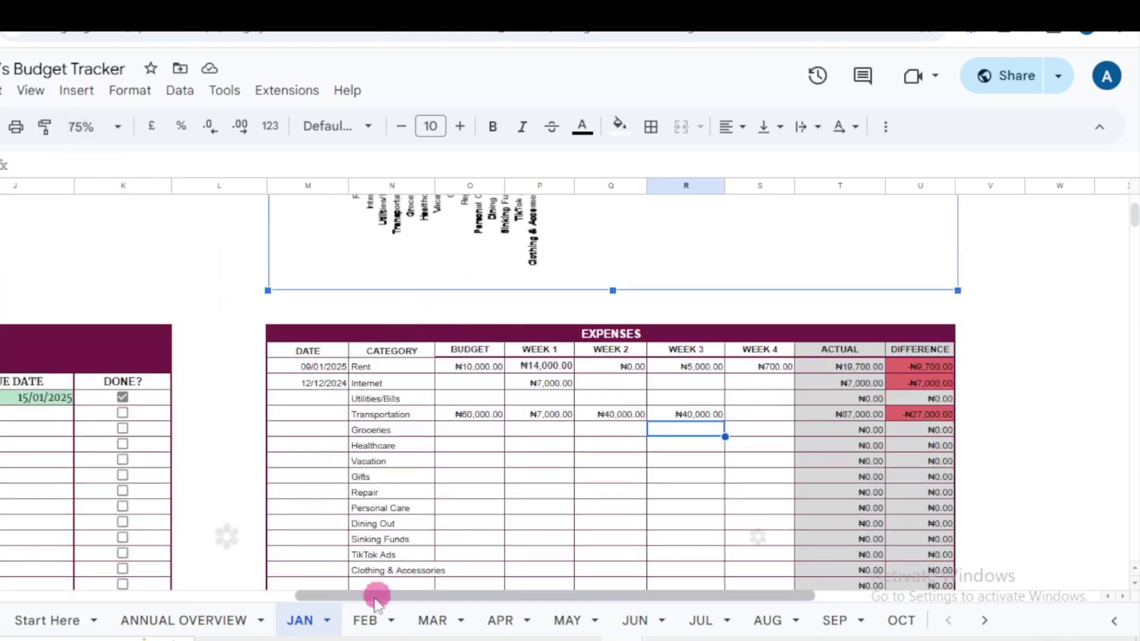
left_click(229, 621)
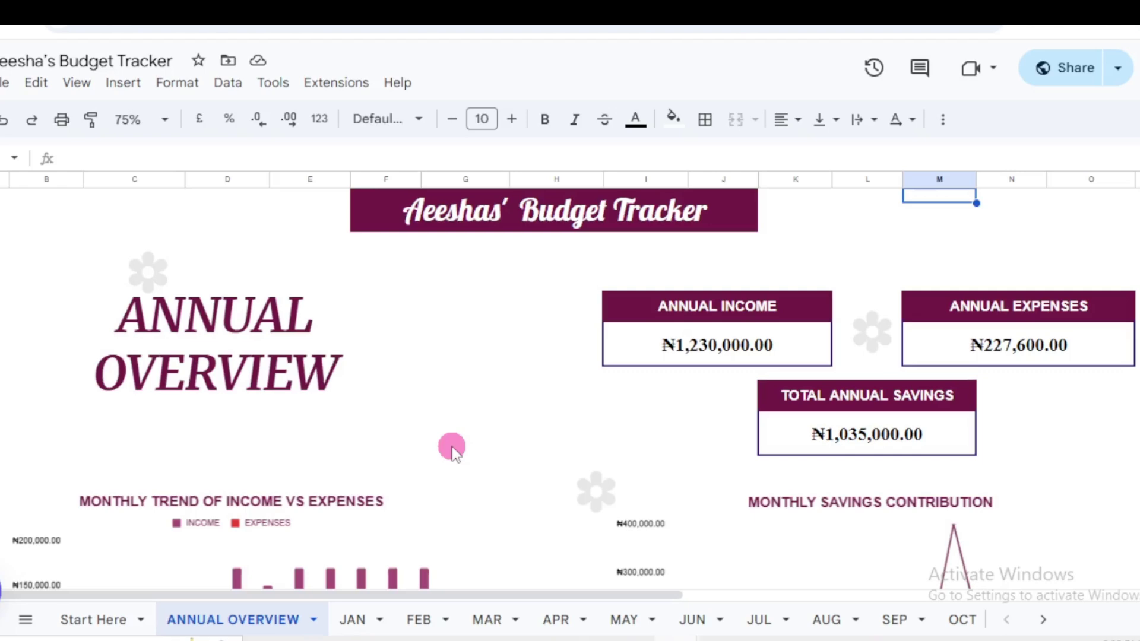
scroll(453, 450, "down", 3)
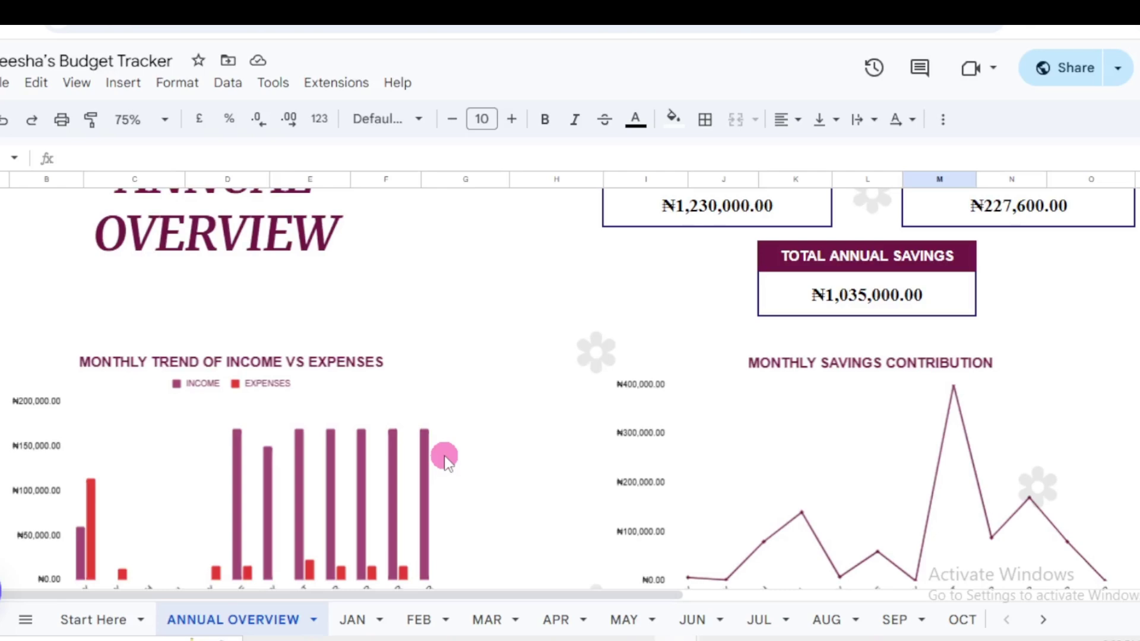
scroll(445, 455, "down", 2)
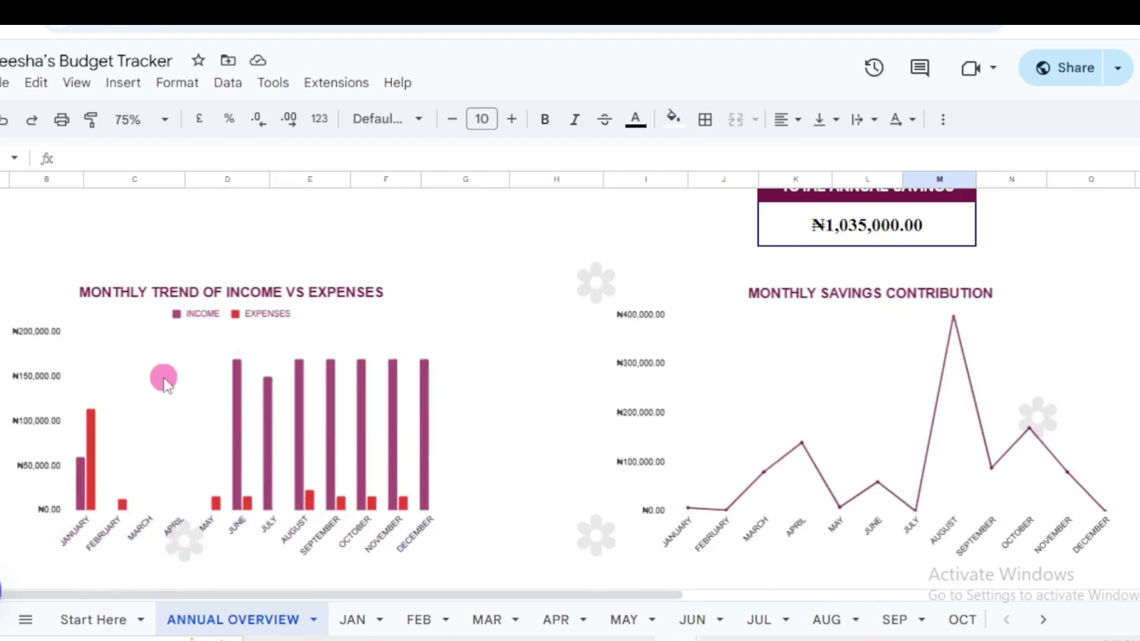
scroll(163, 380, "up", 5)
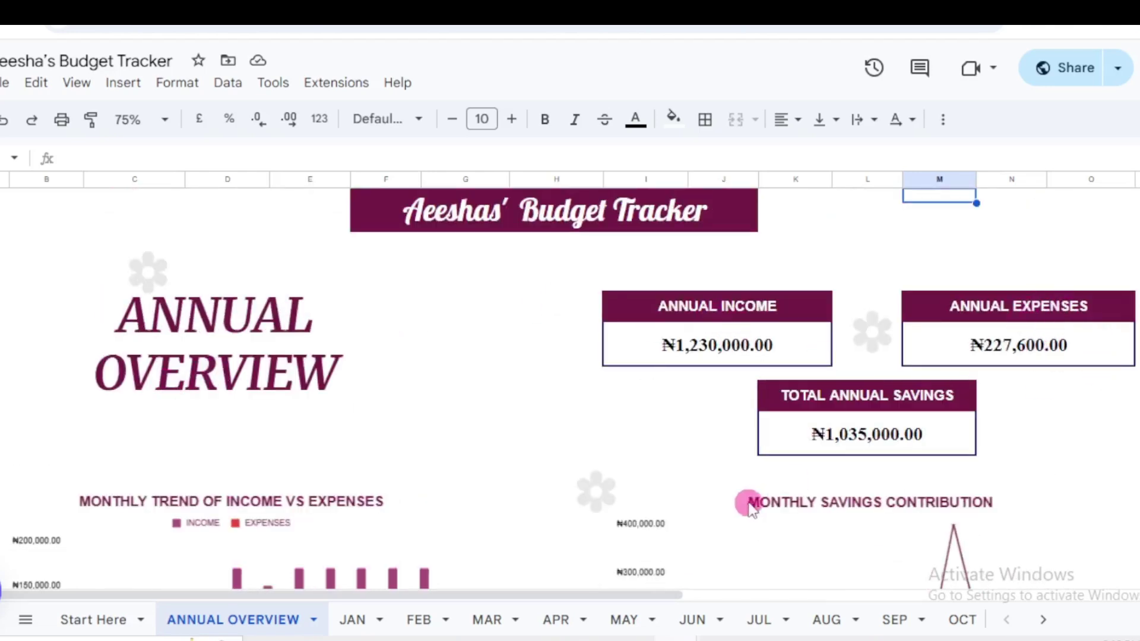
scroll(868, 447, "down", 8)
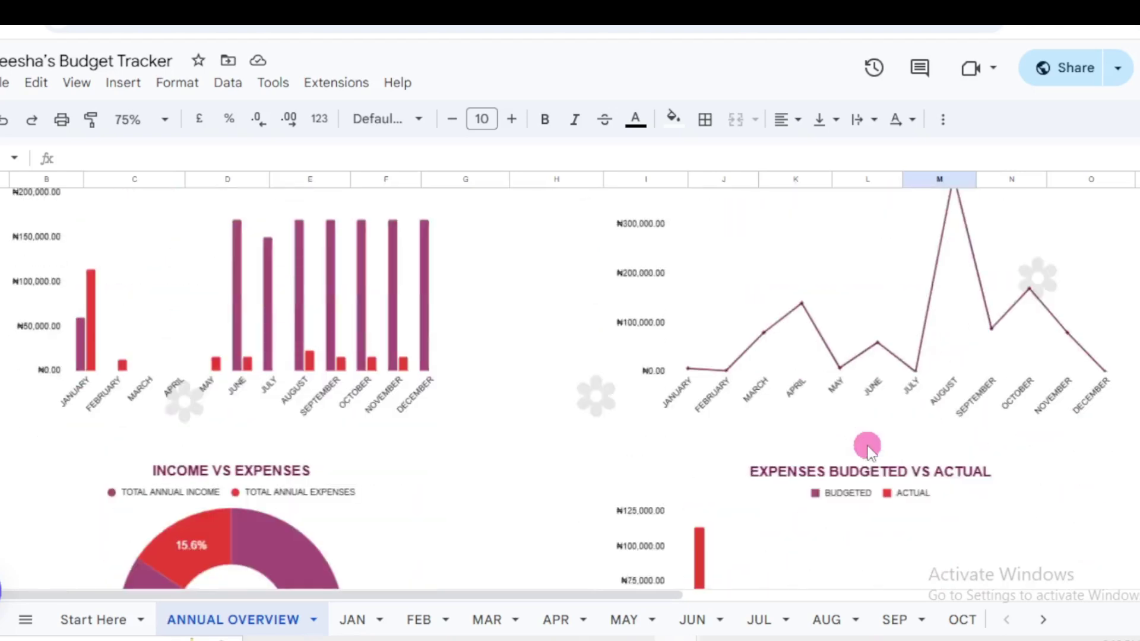
scroll(867, 447, "up", 1)
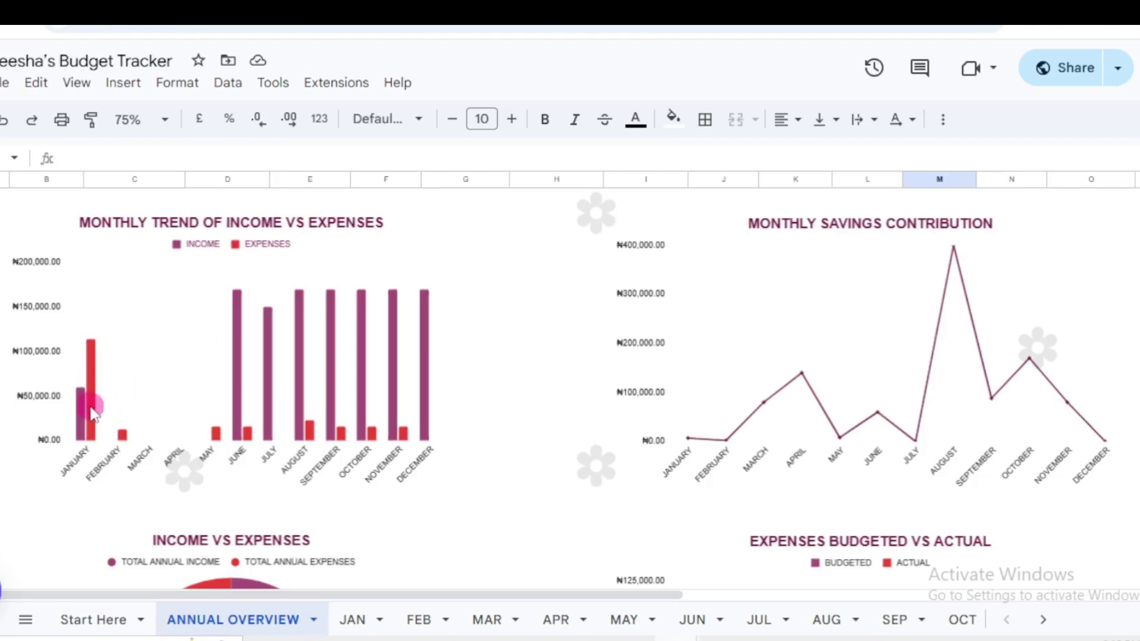
- Inspect the January to April points of the MONTHLY SAVINGS CONTRIBUTION line chart
left_click(862, 300)
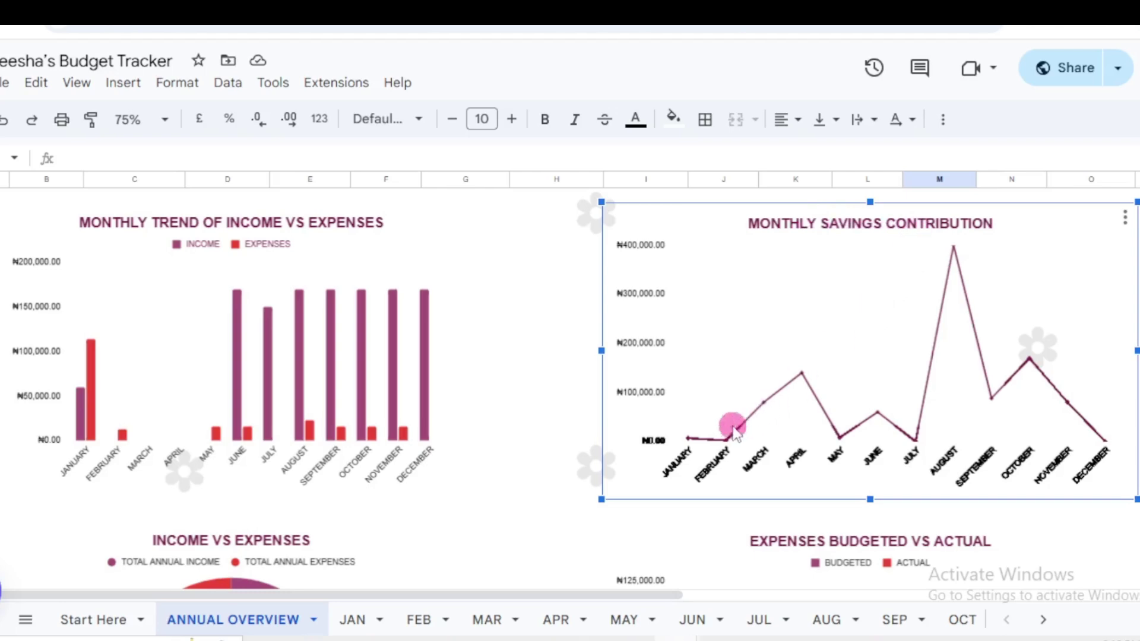
mouse_move(686, 441)
mouse_move(722, 440)
mouse_move(768, 405)
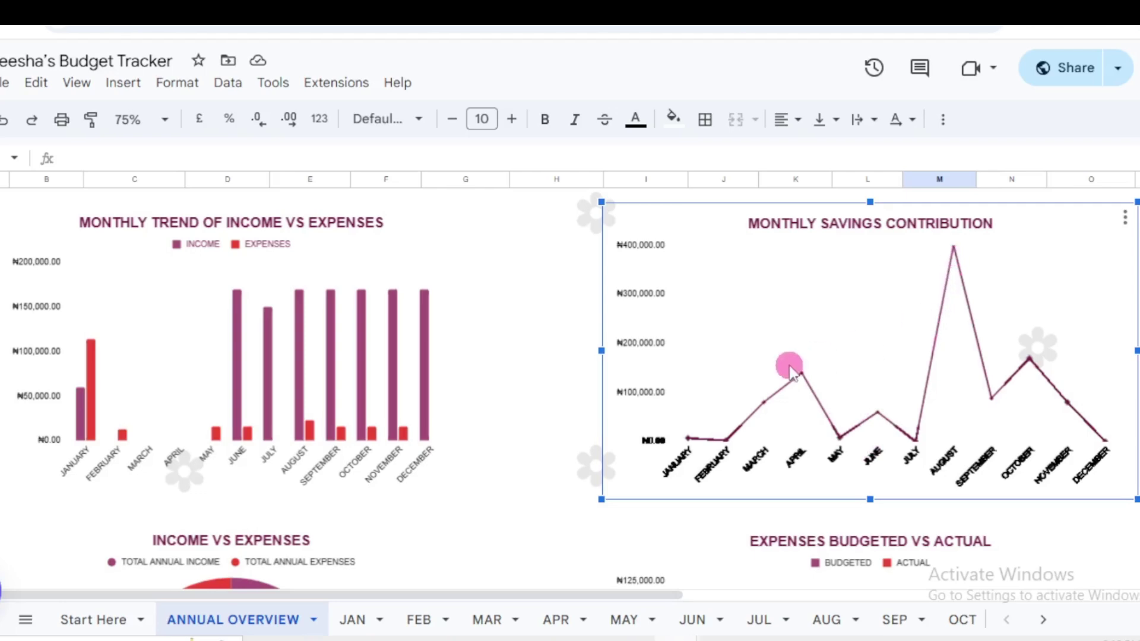
- Inspect the slices of the INCOME VS EXPENSES donut chart and the January bars of the EXPENSES BUDGETED VS ACTUAL chart
scroll(745, 324, "down", 5)
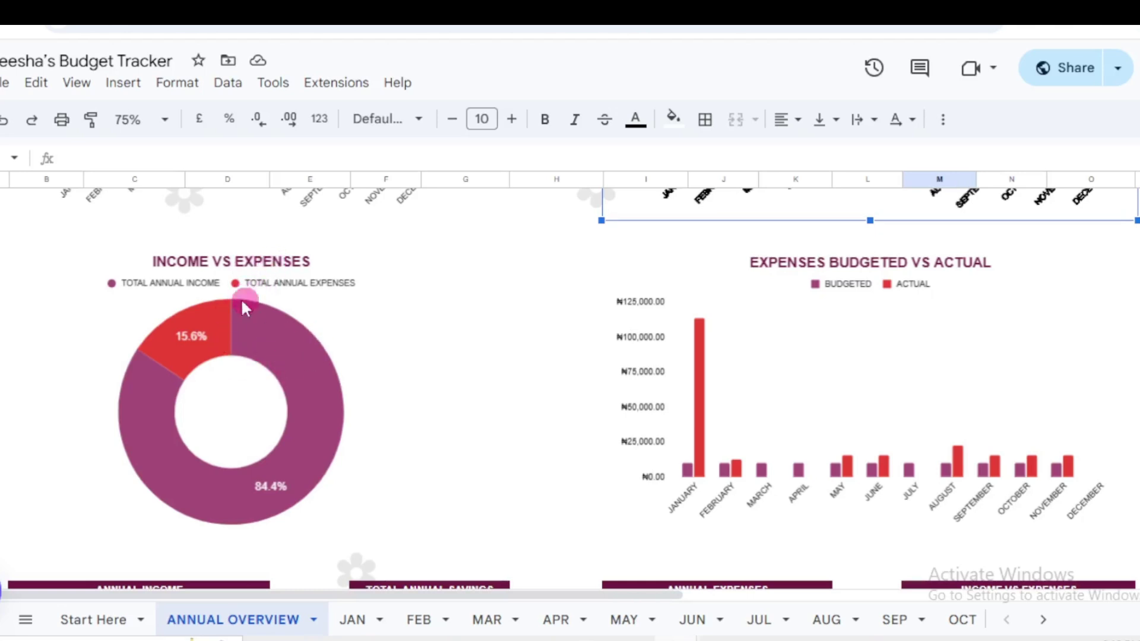
left_click(340, 344)
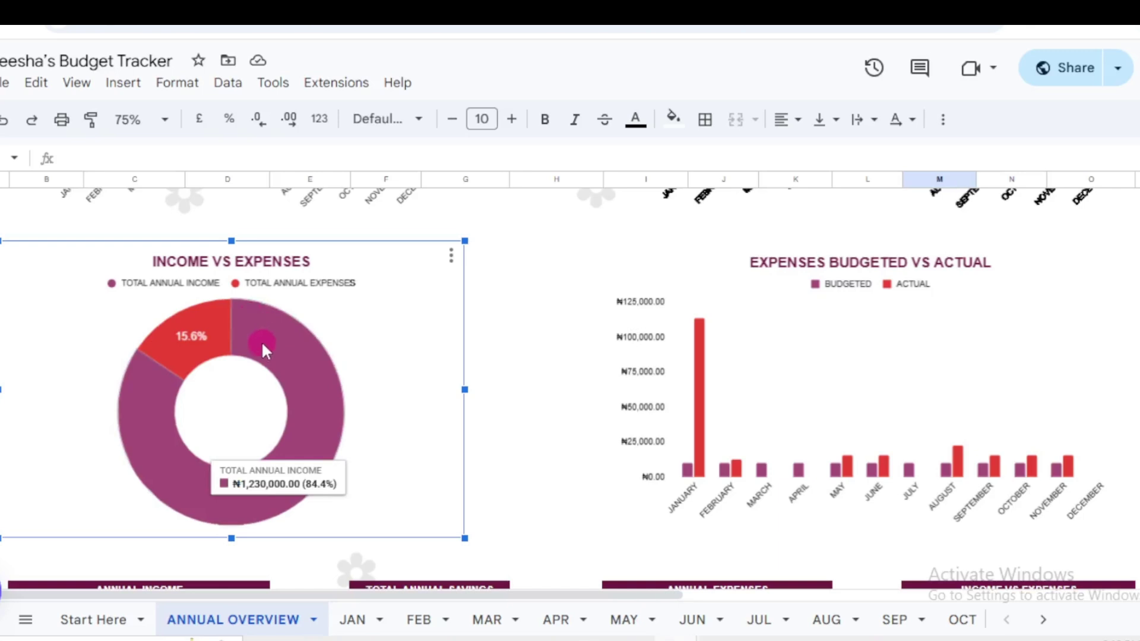
mouse_move(166, 330)
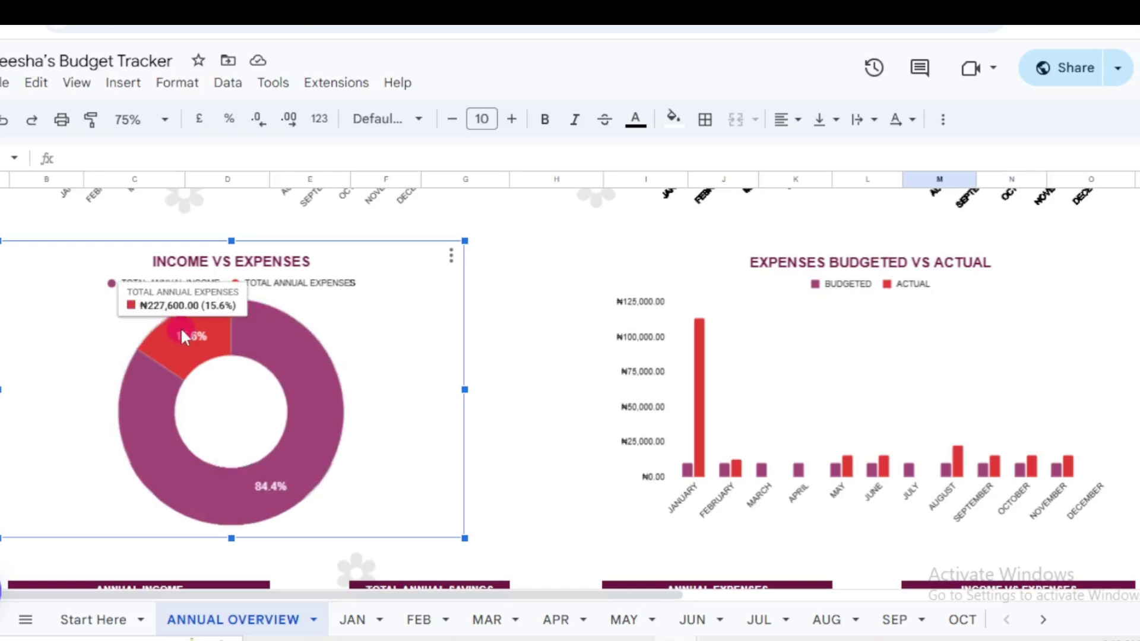
left_click(838, 340)
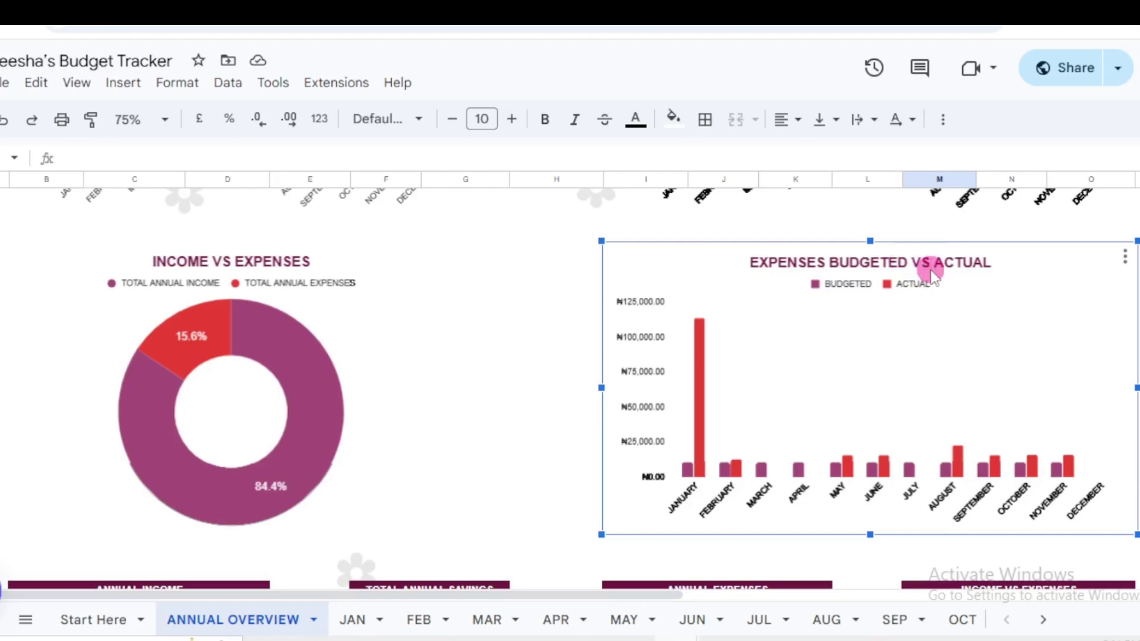
mouse_move(697, 475)
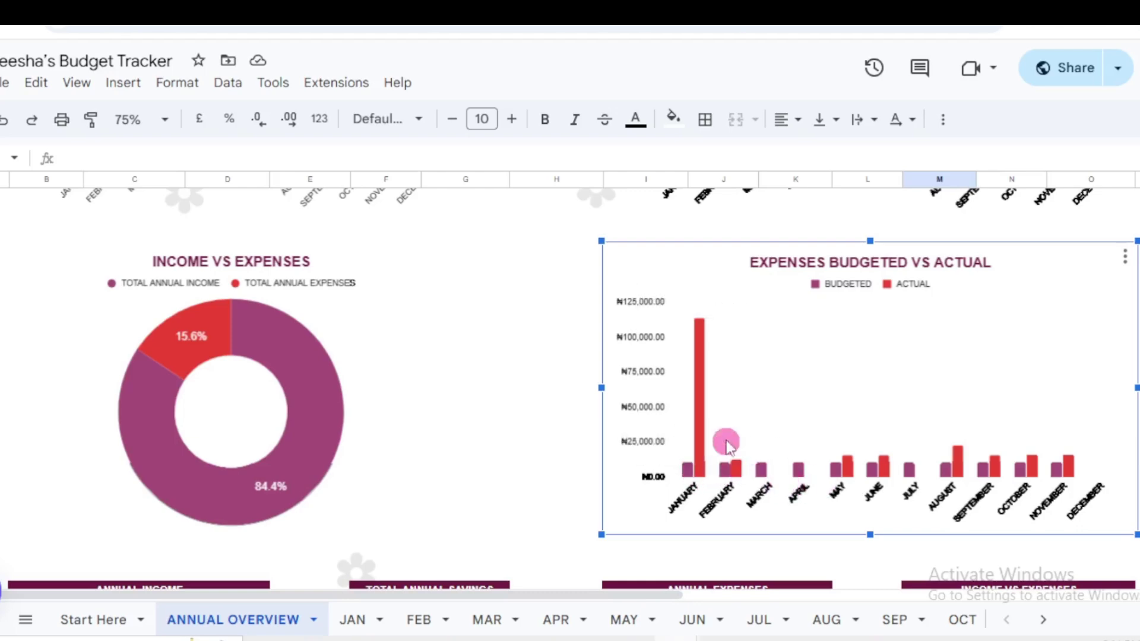
- Examine the monthly income, savings and expenses tables beneath the annual charts and compare them with the charts above
scroll(660, 443, "down", 5)
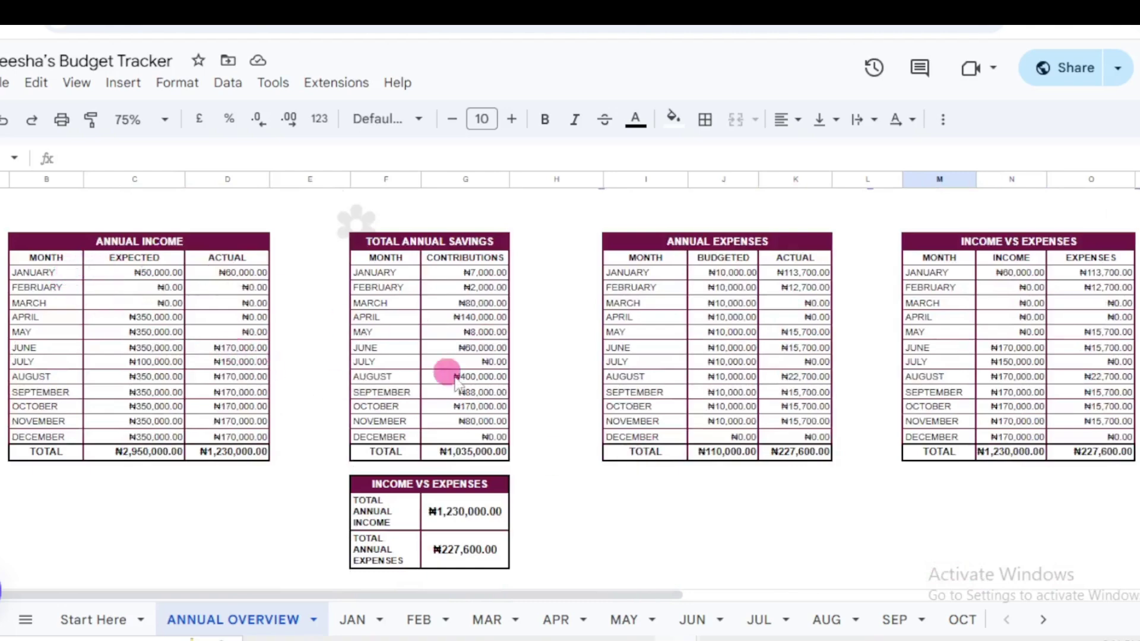
scroll(458, 380, "up", 5)
scroll(458, 385, "down", 4)
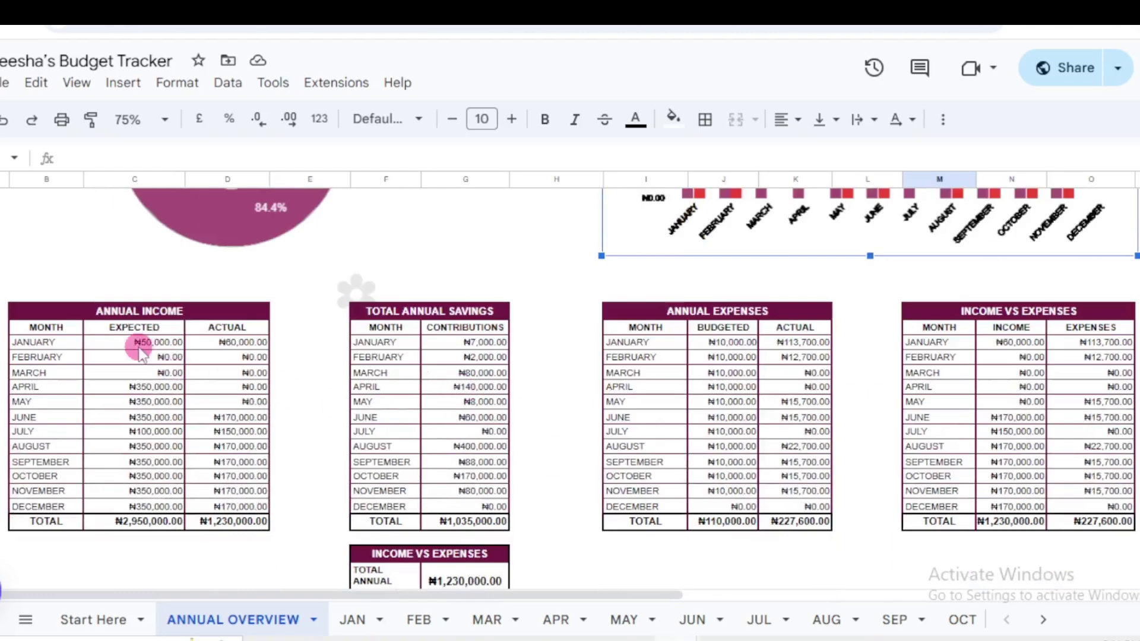
scroll(410, 400, "up", 5)
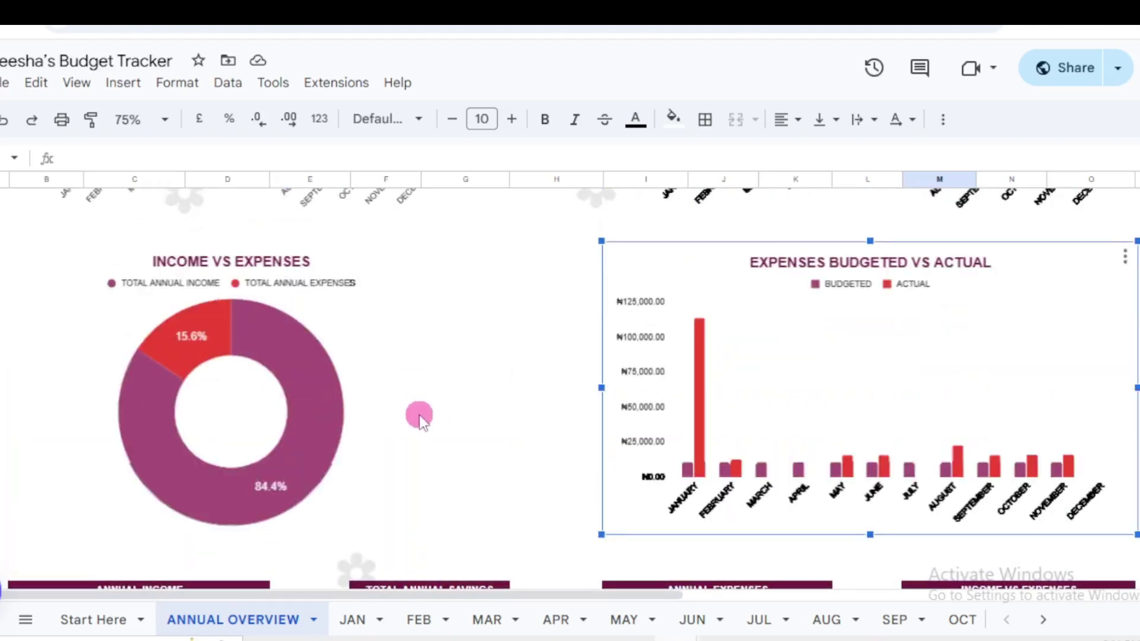
scroll(427, 416, "up", 10)
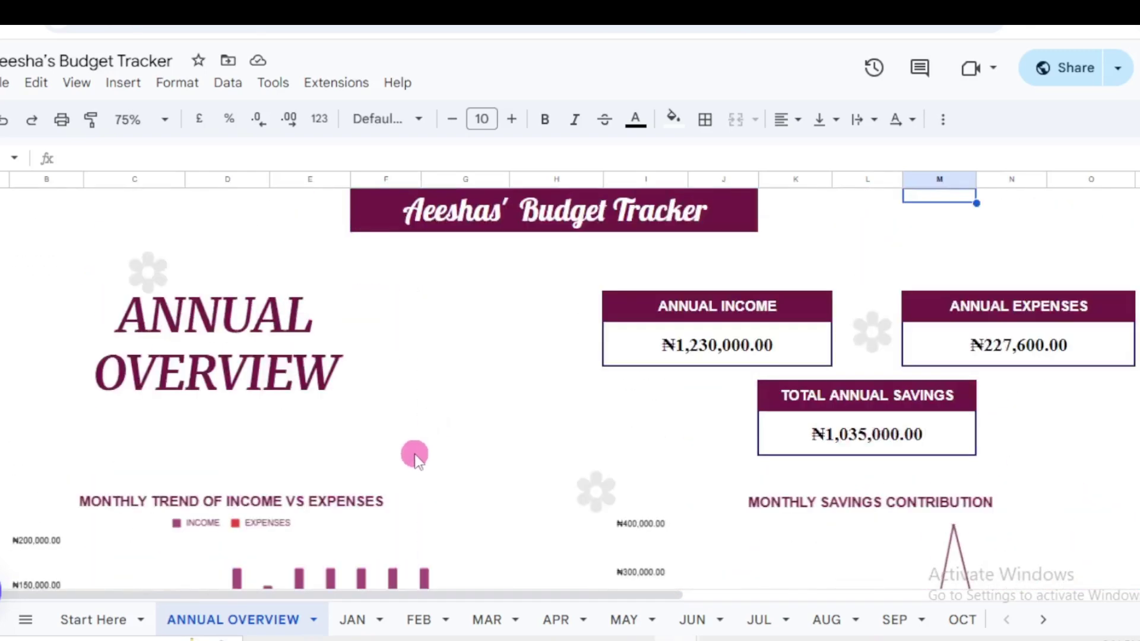
- Go to the Start Here sheet and review its instructions, finance tips and key section descriptions
key("ctrl+shift+Page_Up")
scroll(653, 408, "down", 3)
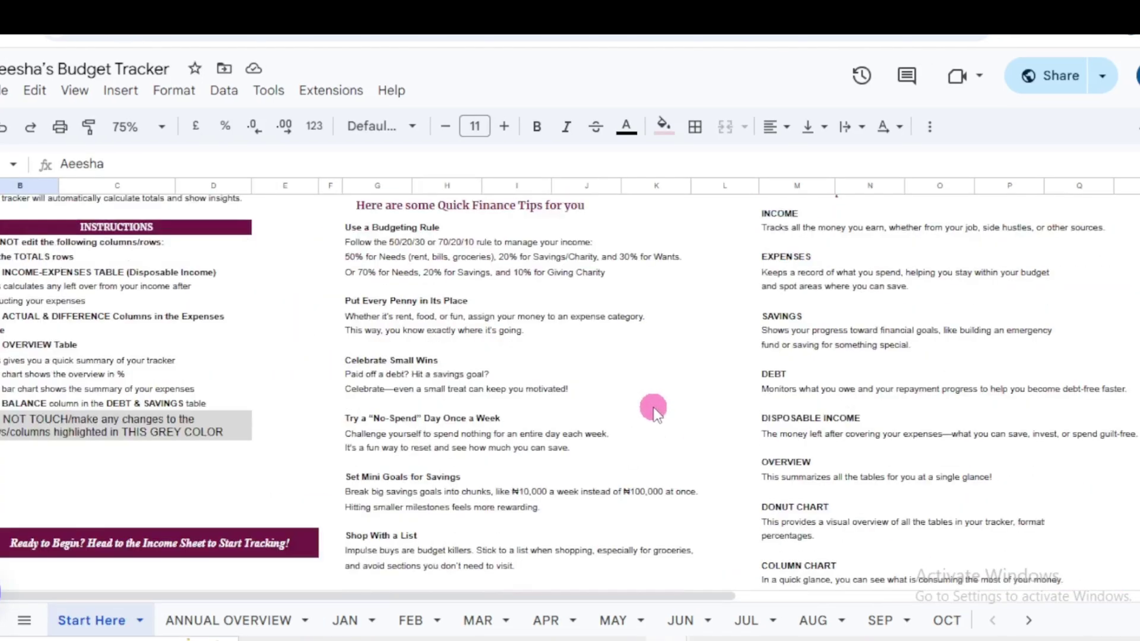
scroll(654, 409, "up", 3)
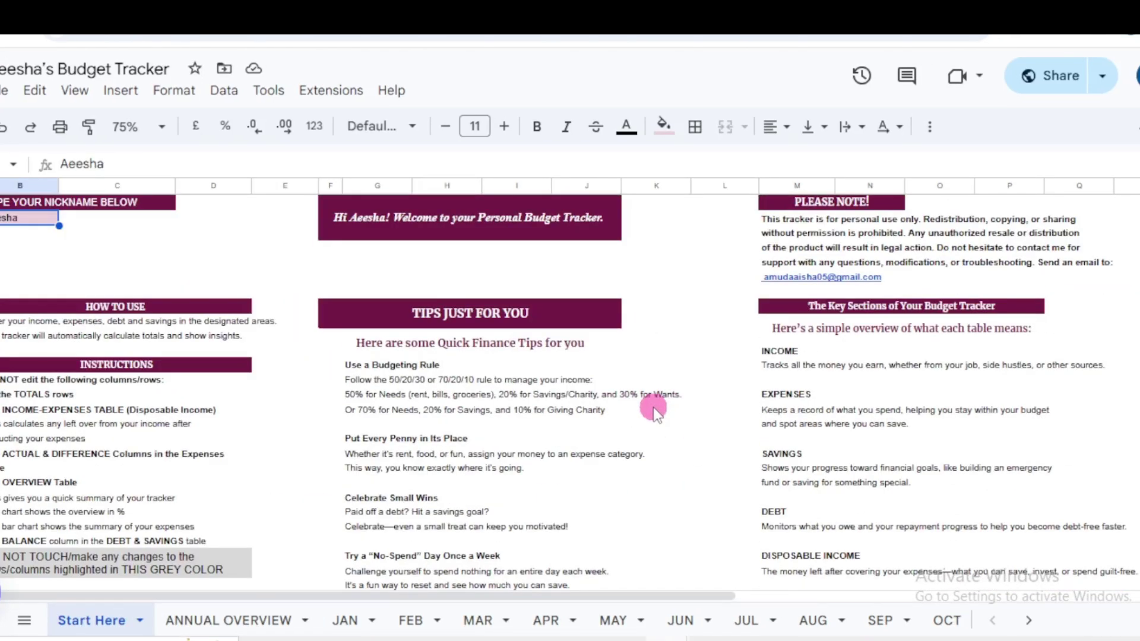